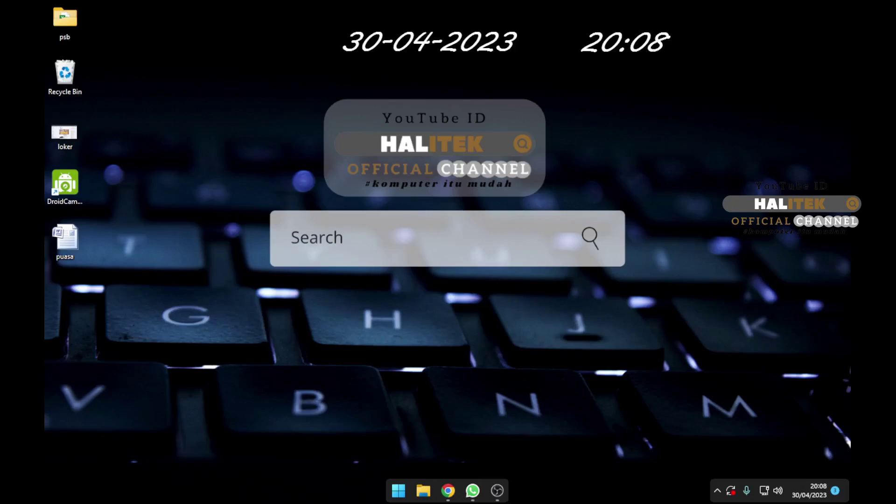
# Step: Browse File Explorer for an image in Pictures and in the alat edit and app folders on the D&G (G:) drive
pyautogui.click(423, 491)
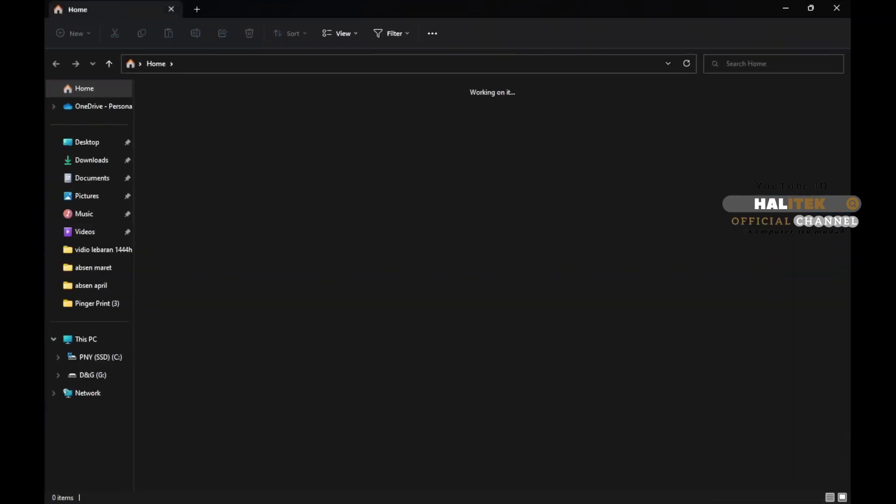
pyautogui.click(87, 195)
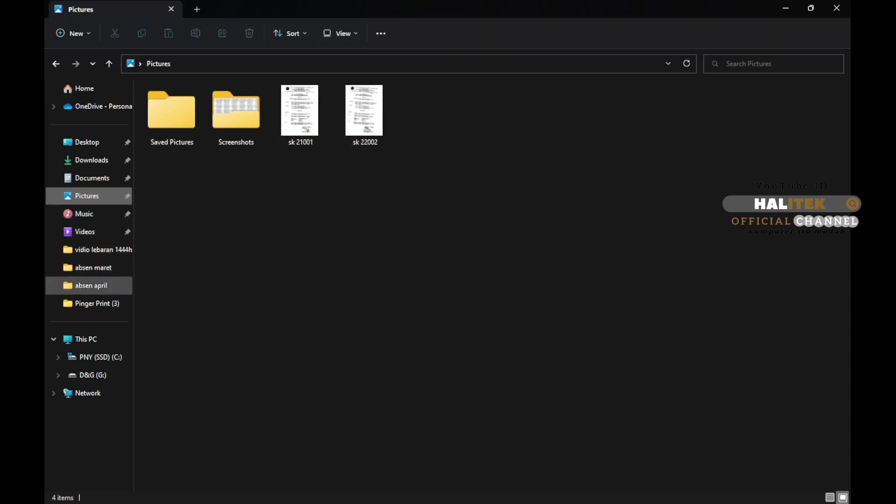
pyautogui.click(93, 375)
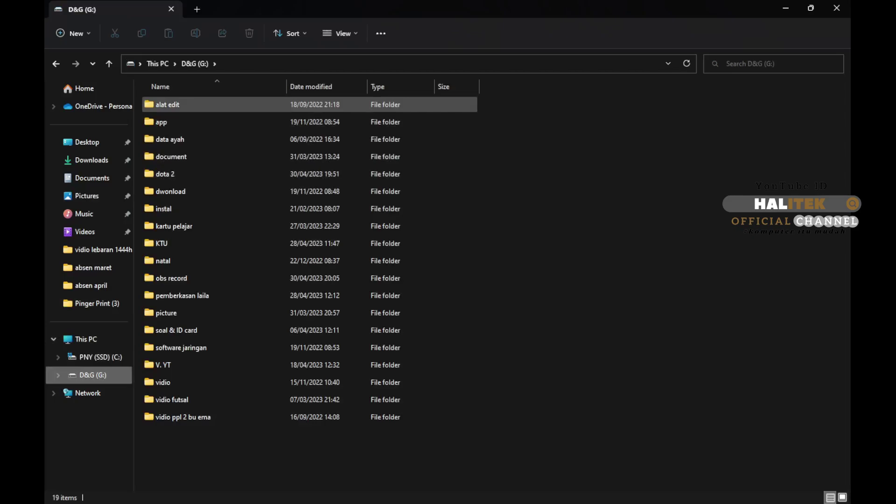
pyautogui.doubleClick(167, 105)
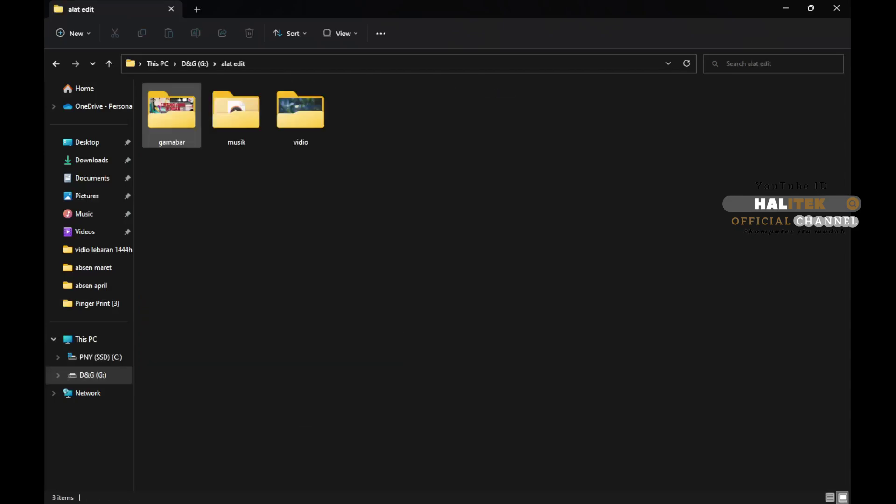
pyautogui.doubleClick(171, 112)
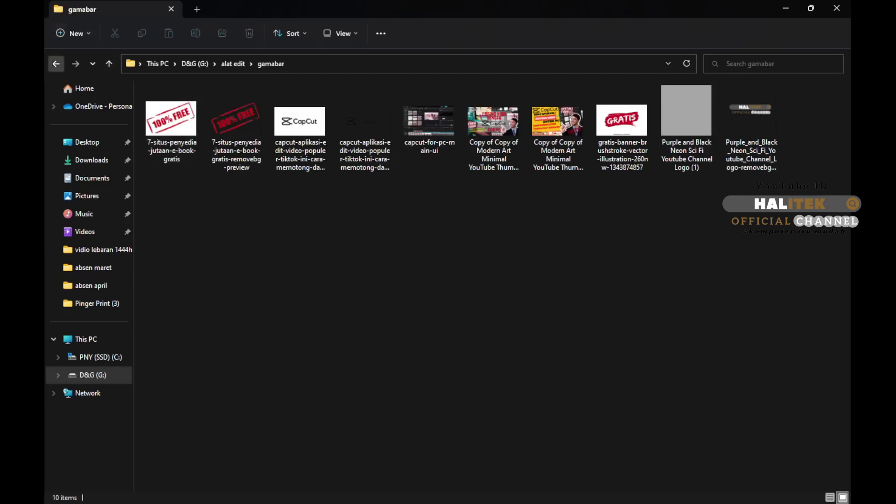
pyautogui.click(56, 63)
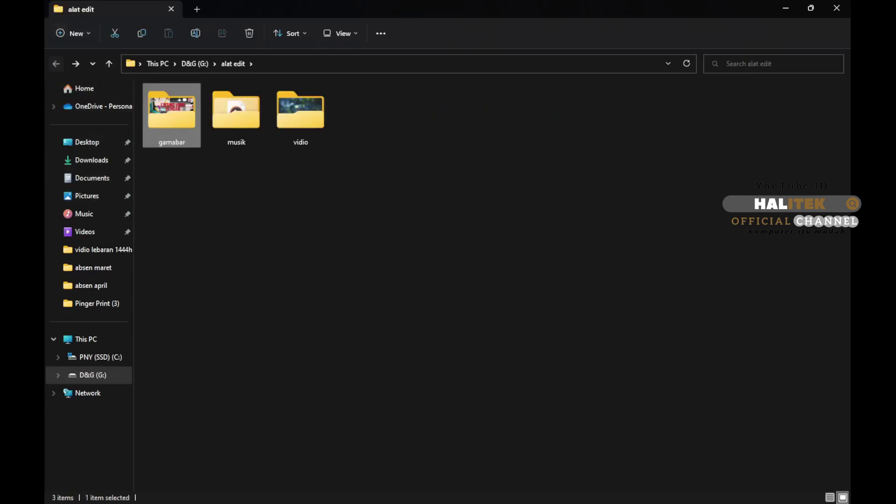
pyautogui.click(56, 63)
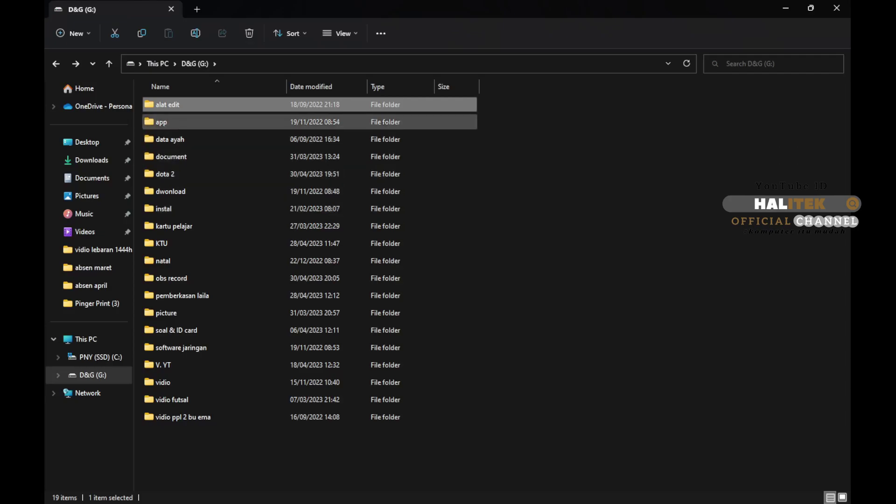
pyautogui.doubleClick(161, 122)
pyautogui.click(56, 64)
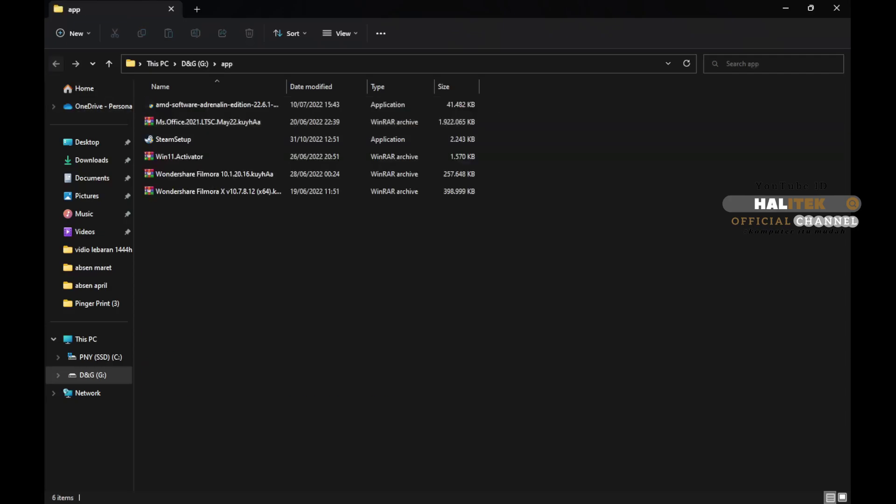
# Step: Look through the data ayah folder on the G: drive and preview one of its scanned roster images
pyautogui.click(337, 139)
pyautogui.doubleClick(170, 139)
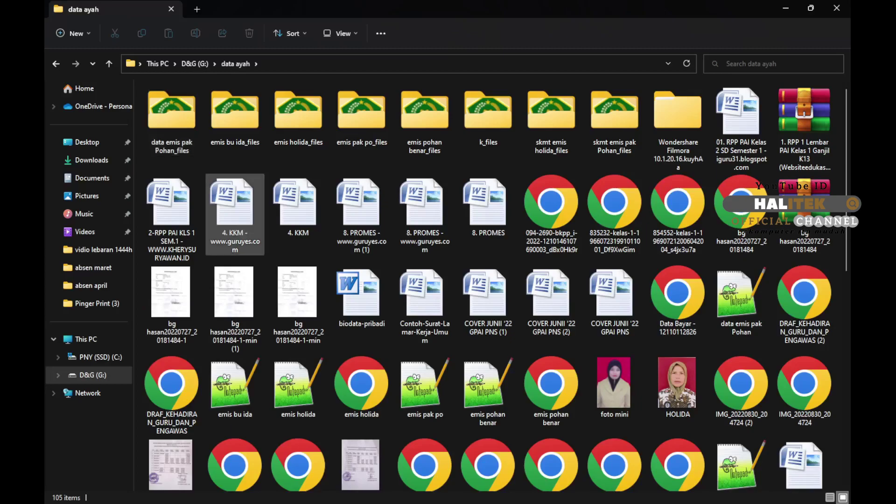
pyautogui.scroll(-8, 425, 250)
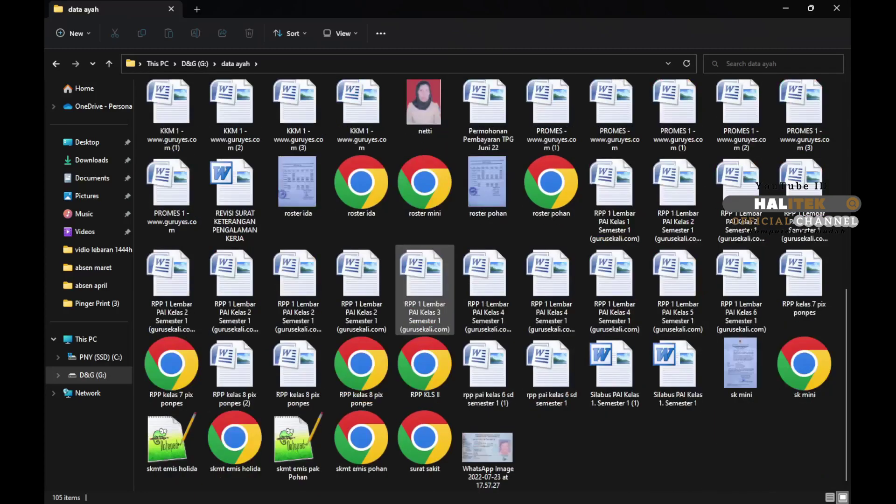
pyautogui.doubleClick(487, 186)
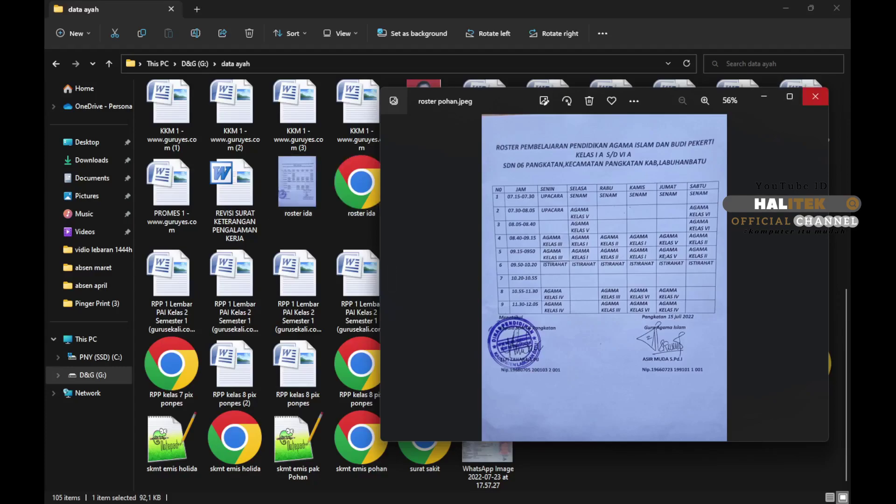
pyautogui.click(816, 96)
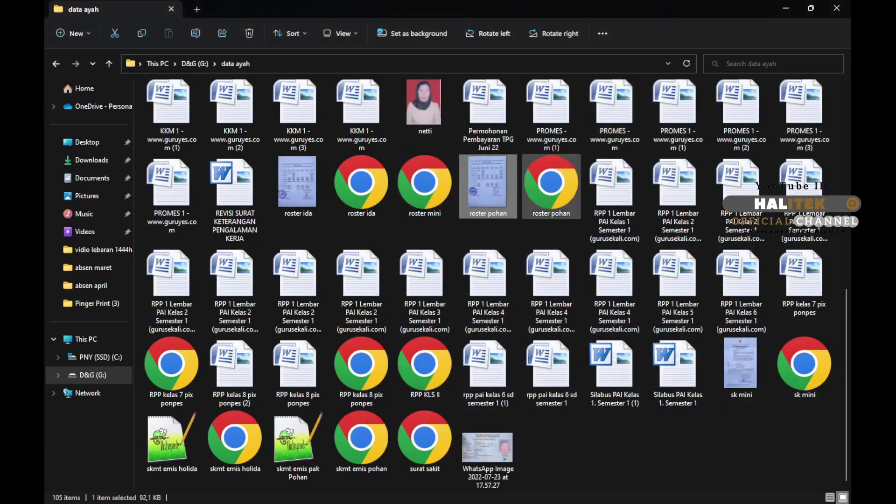
pyautogui.click(488, 449)
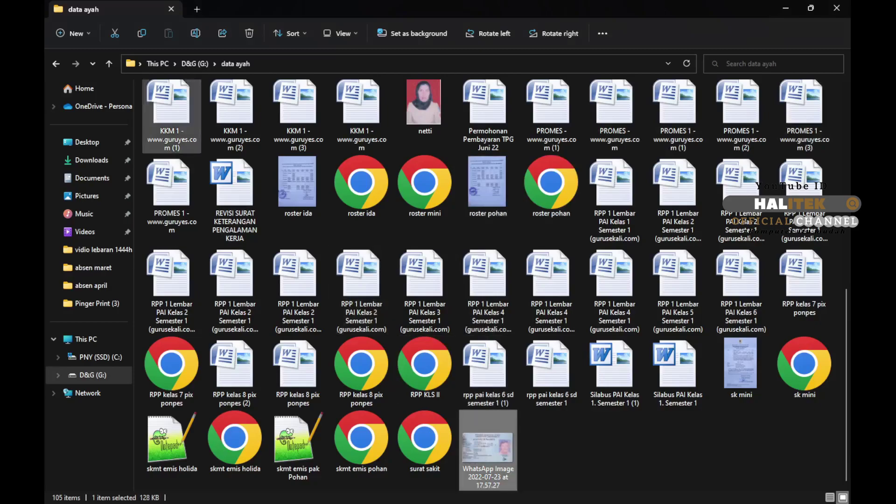
pyautogui.scroll(10, 234, 130)
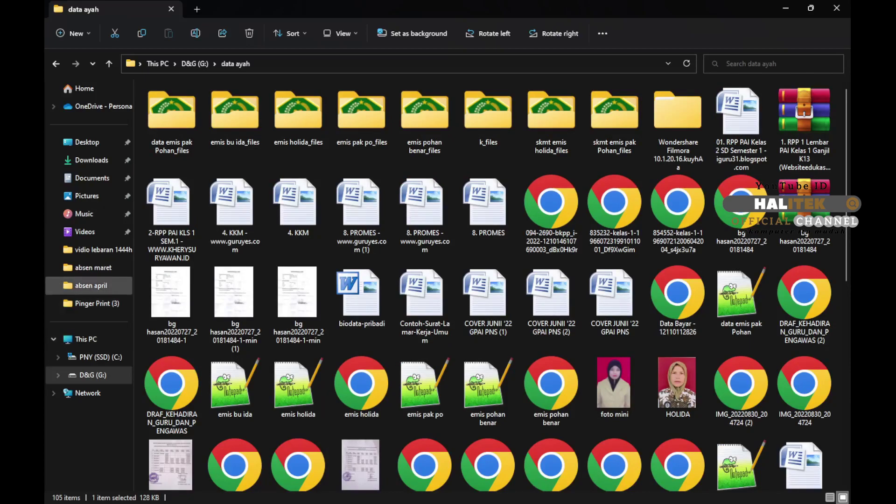
# Step: Look through the agpai april mei and agpai oktober 2022 subfolders of the document folder on the G: drive
pyautogui.click(93, 375)
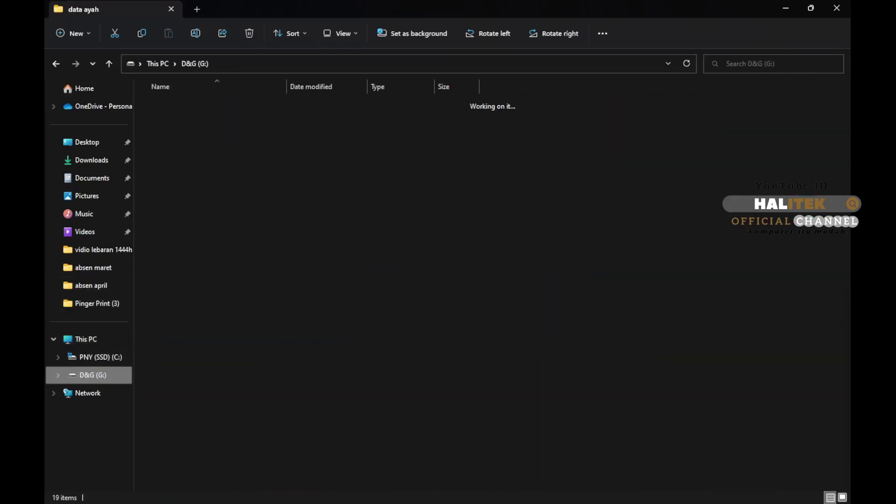
pyautogui.doubleClick(172, 157)
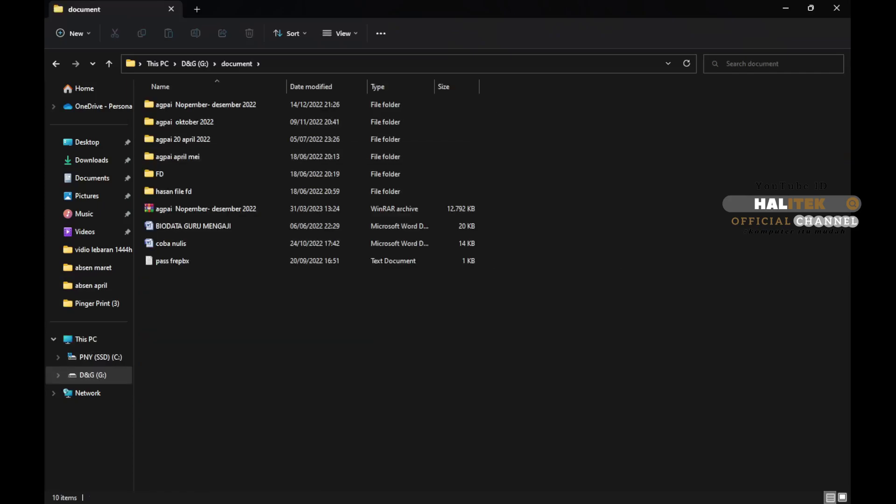
pyautogui.doubleClick(177, 156)
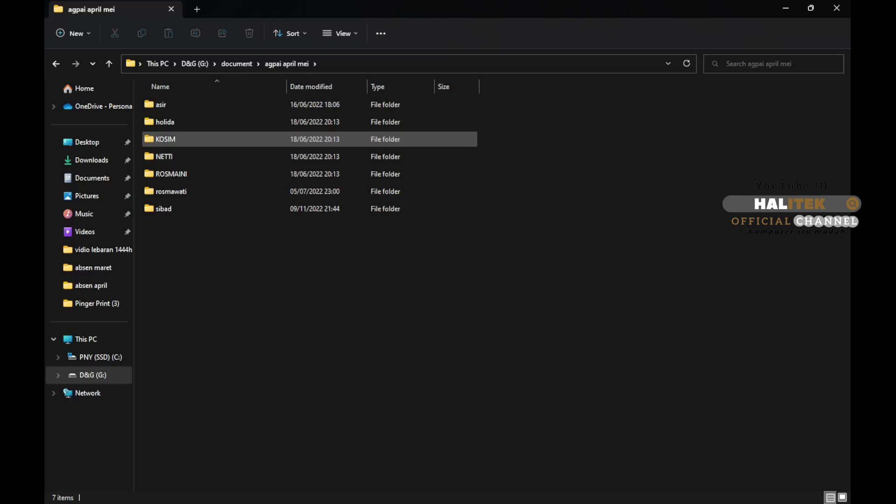
pyautogui.click(56, 64)
pyautogui.doubleClick(185, 122)
pyautogui.click(161, 104)
pyautogui.doubleClick(161, 105)
pyautogui.click(55, 64)
pyautogui.click(55, 64)
pyautogui.click(55, 63)
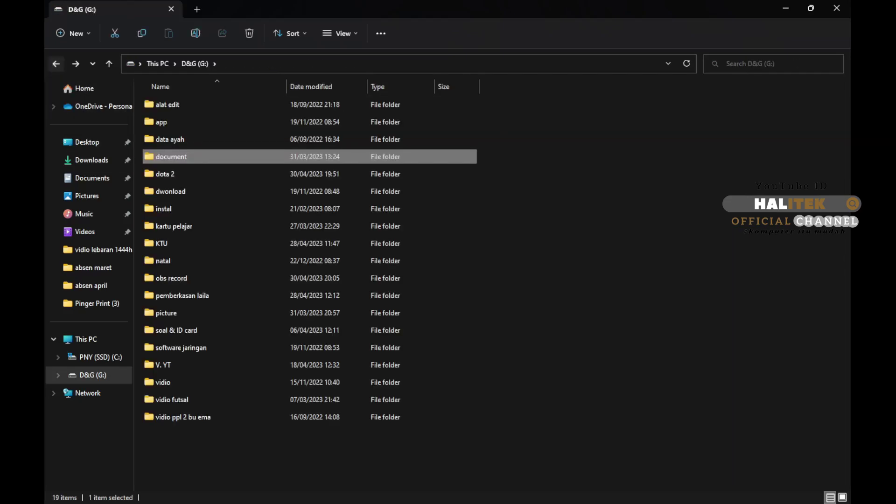
# Step: Check the images in the picture folder on the G: drive and close File Explorer
pyautogui.doubleClick(167, 313)
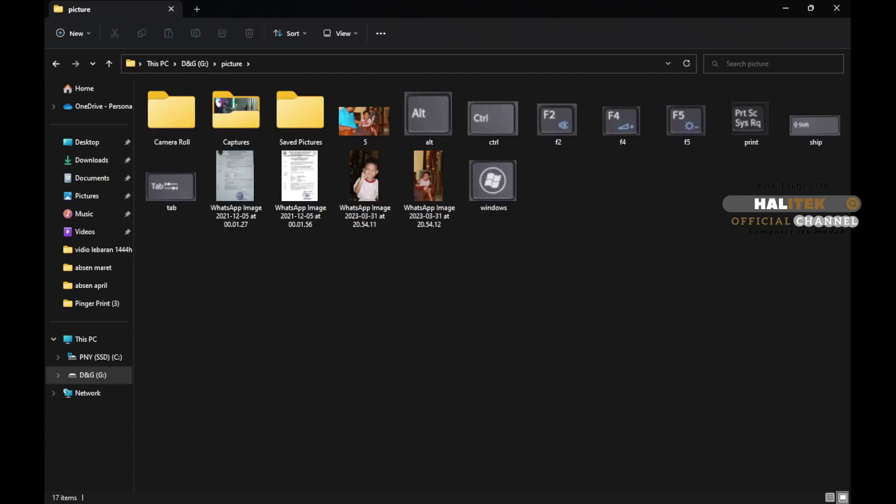
pyautogui.click(236, 189)
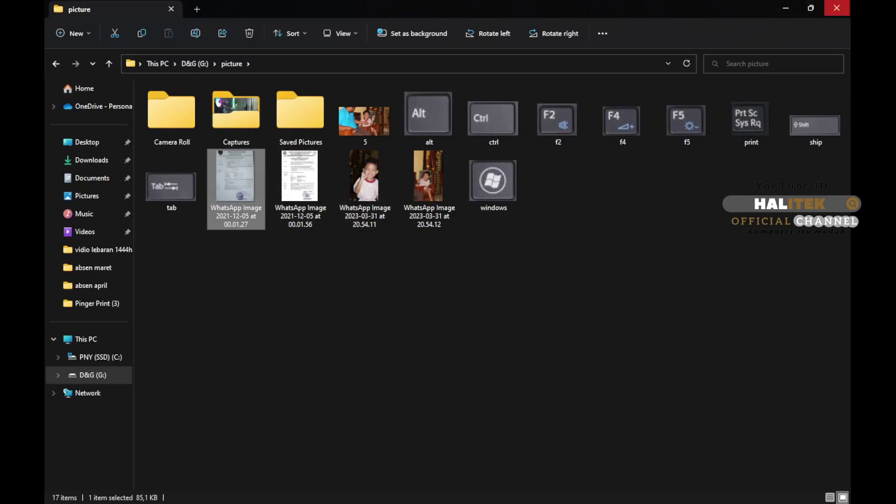
pyautogui.click(836, 8)
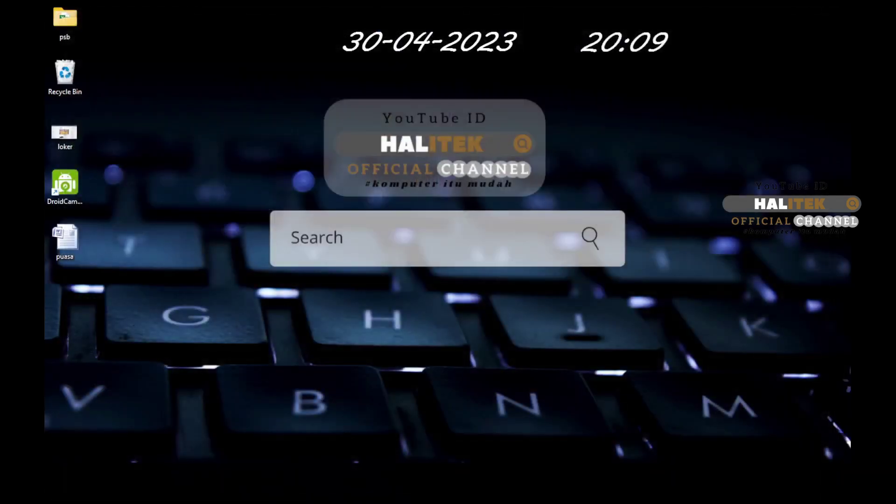
# Step: Open the most recently viewed roster image from the recommended files and maximize its window
pyautogui.press('super')
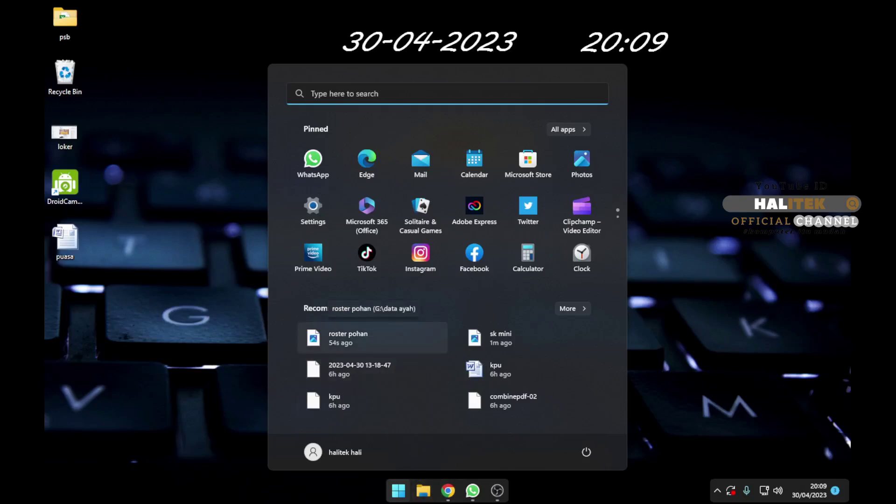
pyautogui.click(369, 338)
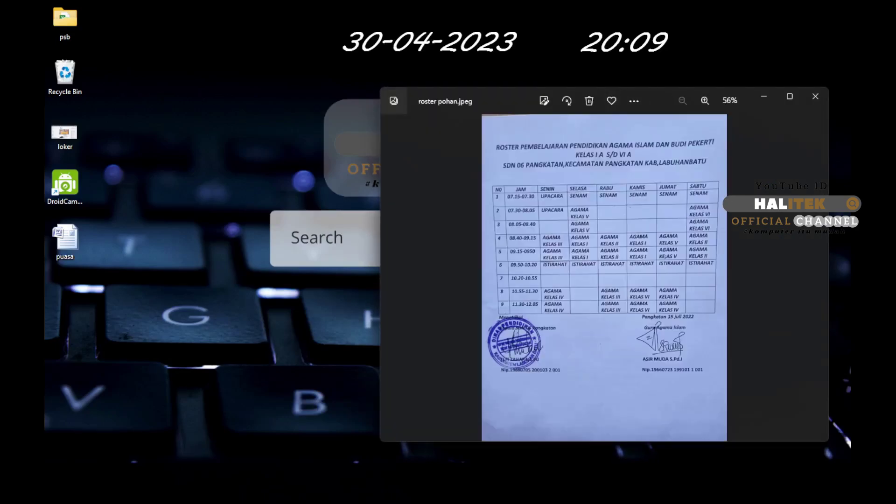
pyautogui.click(790, 96)
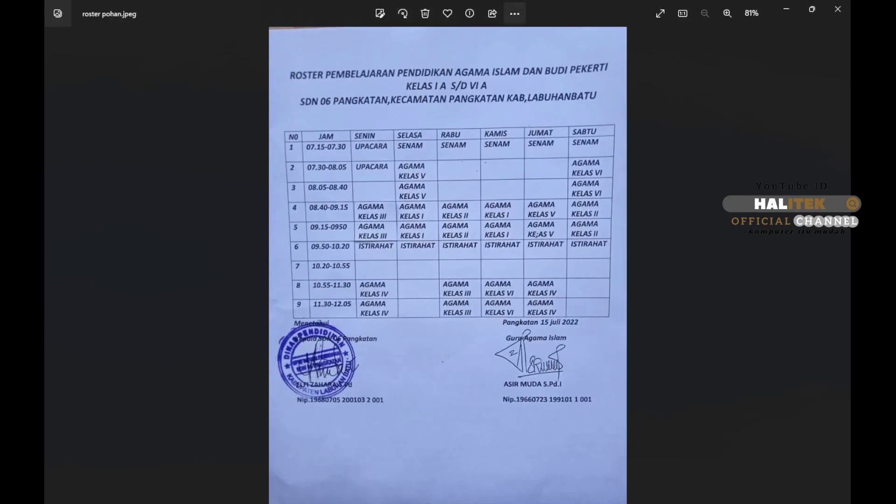
# Step: Open the roster image in Paint, choosing that app for this one time only
pyautogui.click(515, 13)
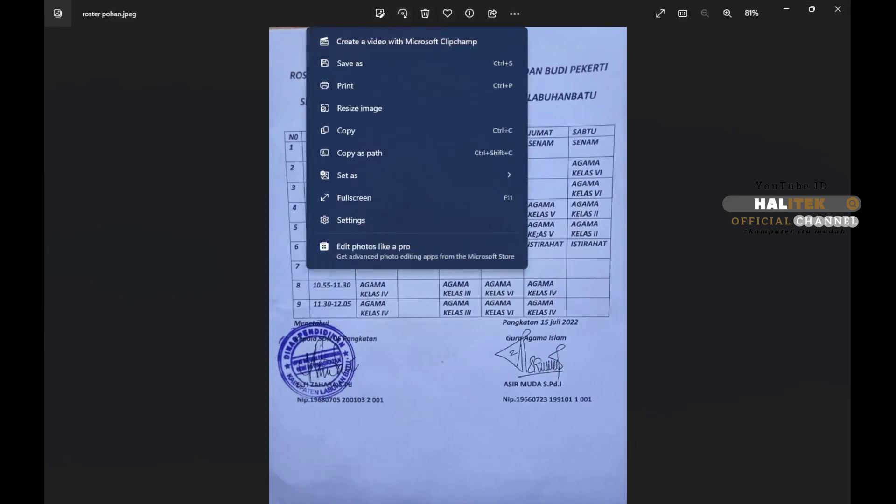
pyautogui.press('Escape')
pyautogui.rightClick(522, 71)
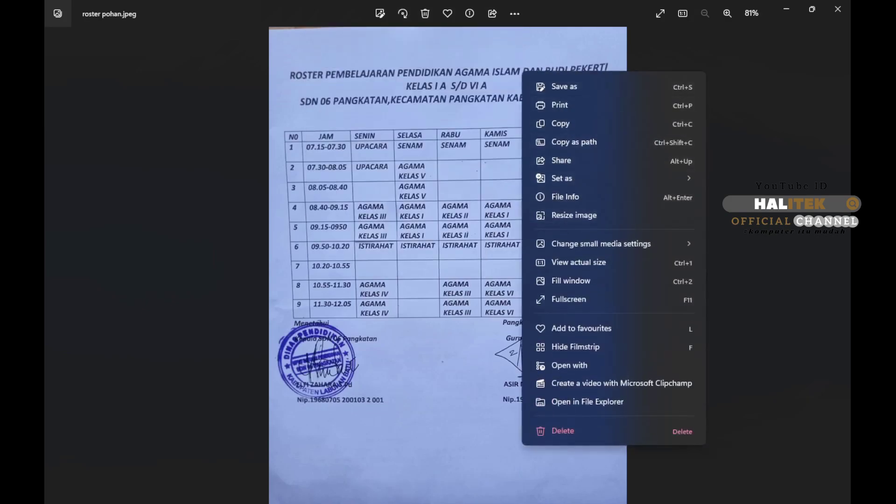
pyautogui.click(569, 366)
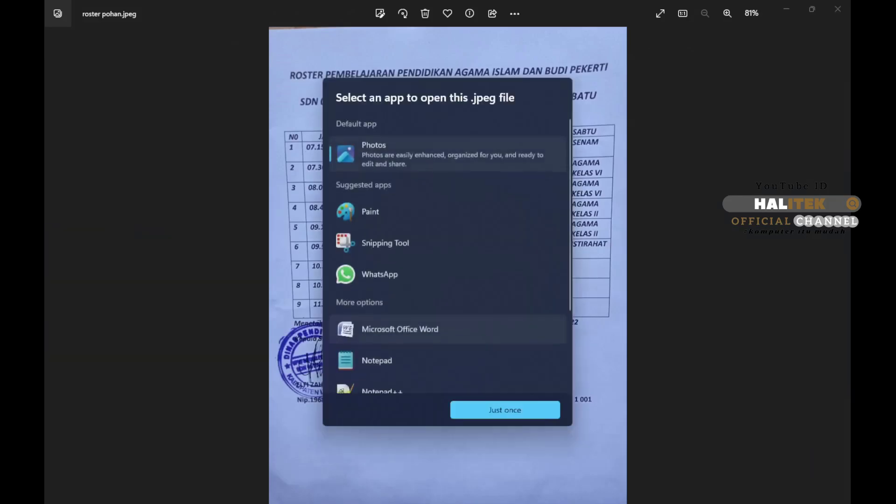
pyautogui.click(447, 210)
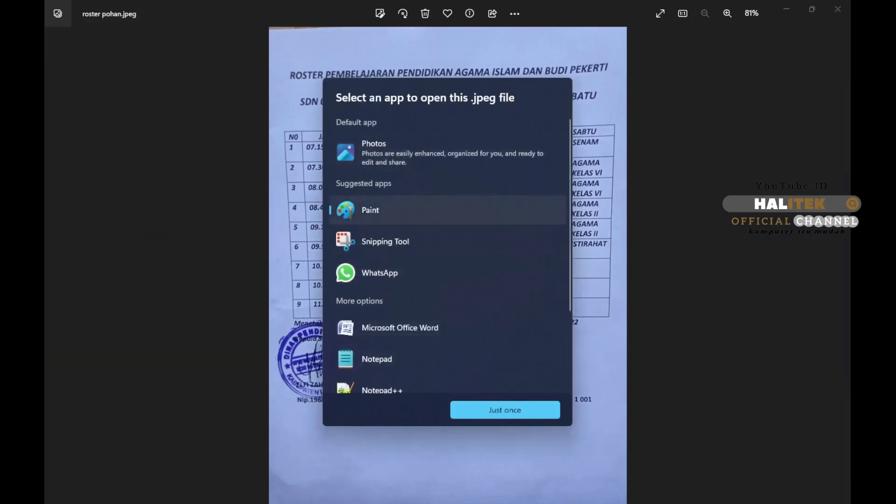
pyautogui.click(505, 409)
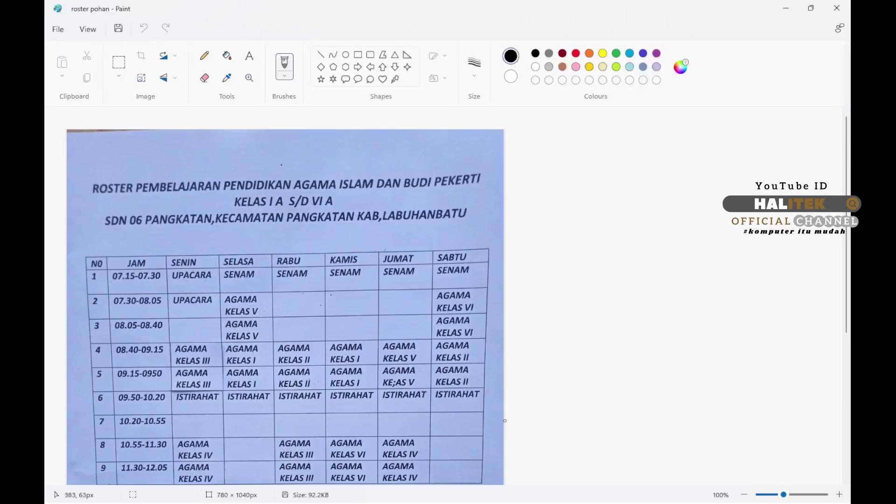
# Step: Crop the roster image to a rectangular selection of about 747 × 913 px around the text, table and signatures
pyautogui.scroll(-5, 285, 285)
pyautogui.scroll(5, 284, 198)
pyautogui.scroll(-4, 285, 198)
pyautogui.scroll(2, 284, 198)
pyautogui.click(118, 62)
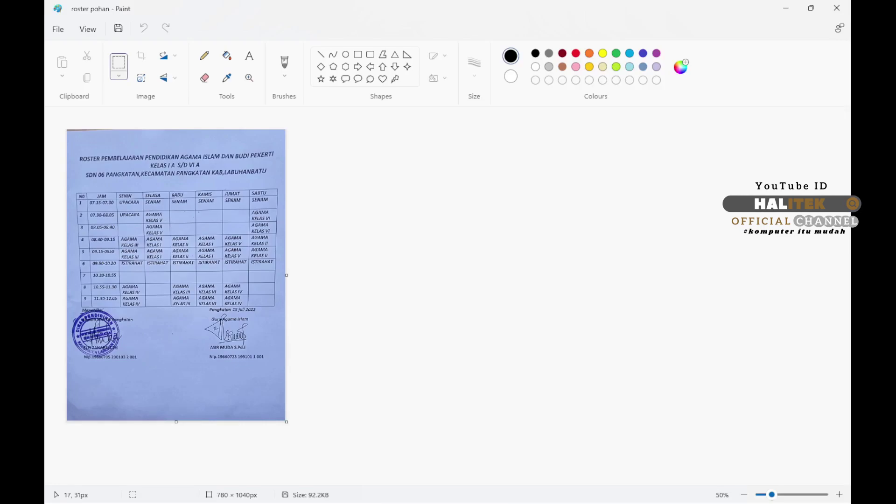
pyautogui.moveTo(71, 138); pyautogui.dragTo(282, 394)
pyautogui.click(141, 77)
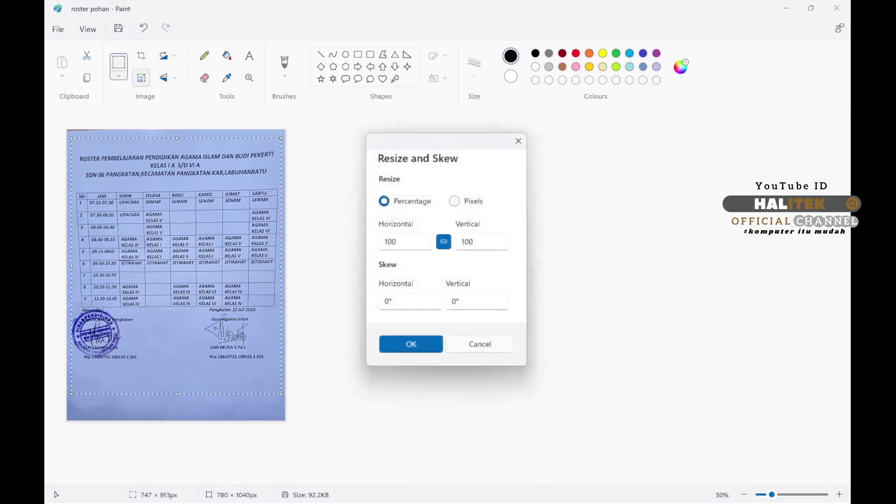
pyautogui.click(411, 341)
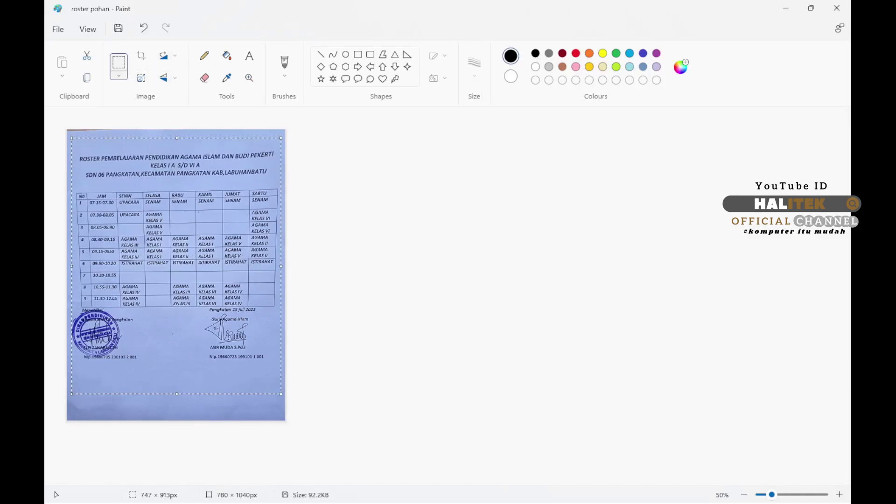
pyautogui.click(141, 56)
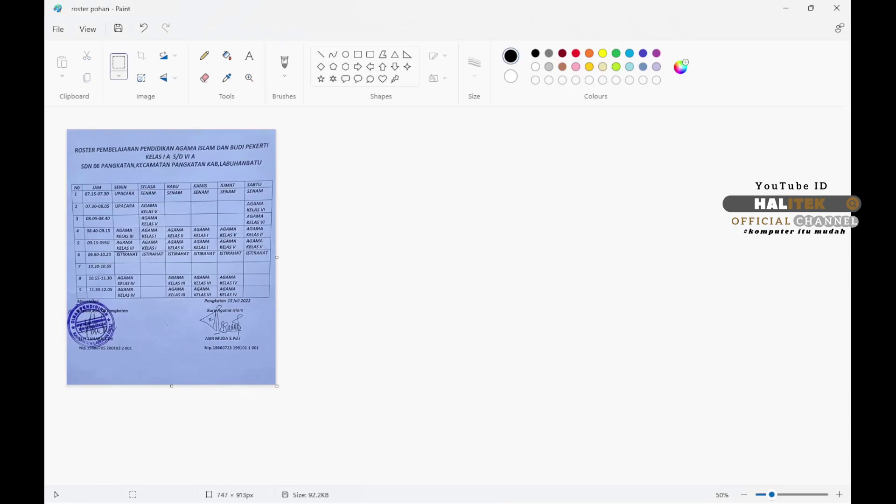
pyautogui.click(167, 55)
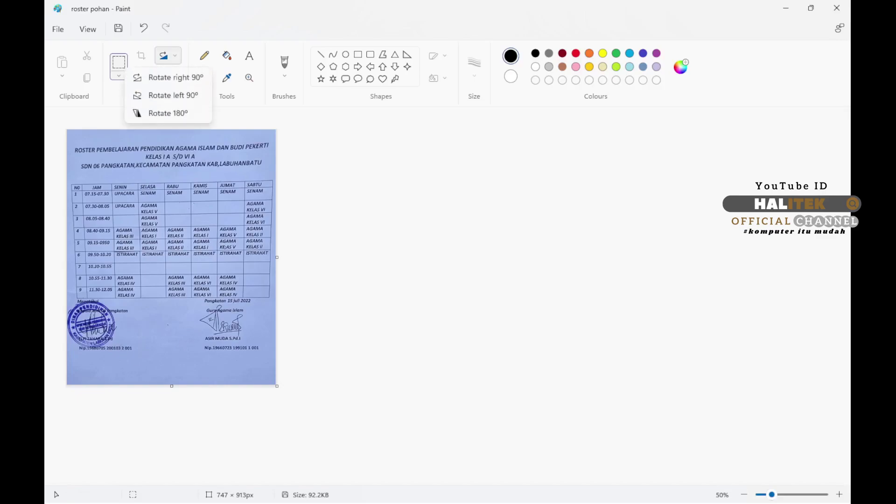
pyautogui.click(168, 77)
pyautogui.click(168, 78)
pyautogui.press('Escape')
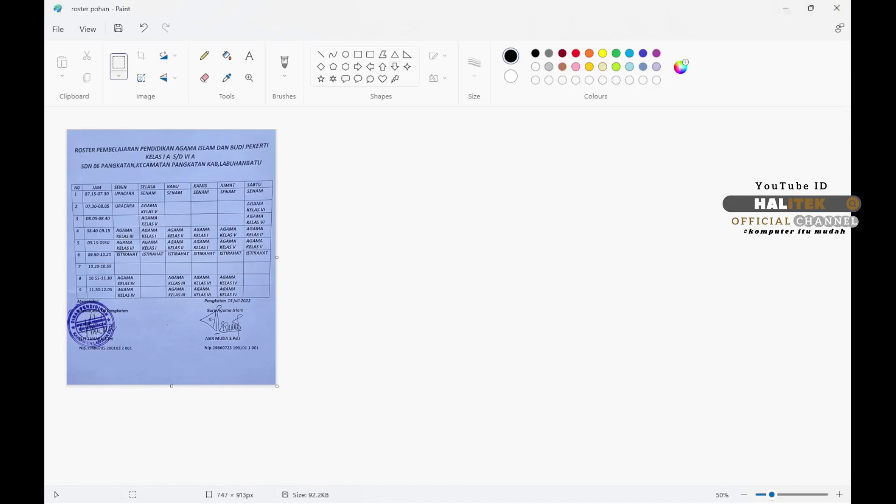
# Step: Save the cropped roster as a JPEG picture named roster pohan in the Pictures folder
pyautogui.click(57, 29)
pyautogui.moveTo(84, 122)
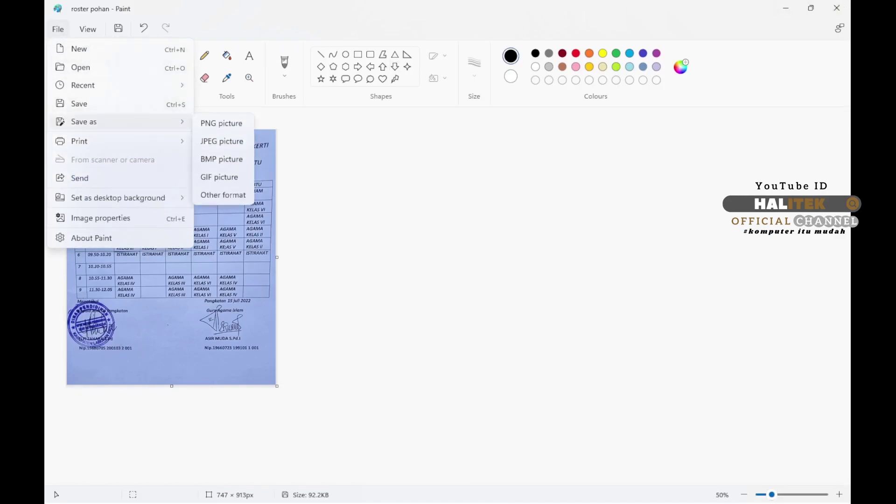
pyautogui.click(222, 141)
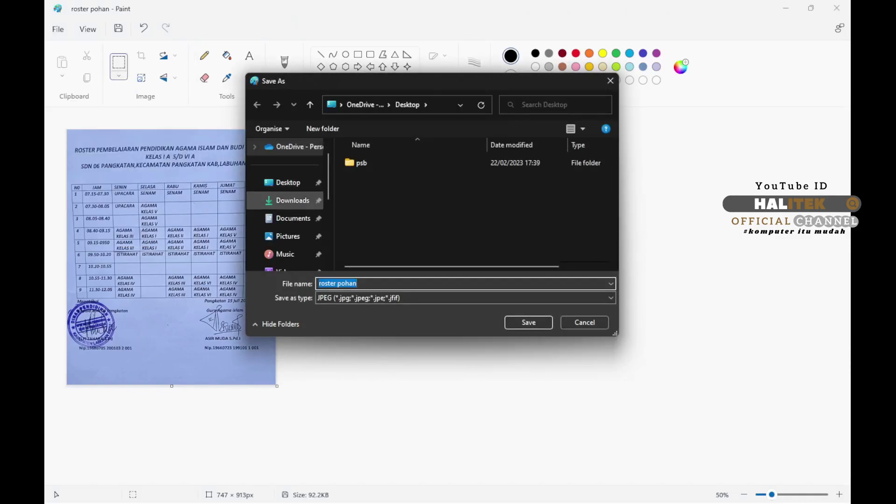
pyautogui.click(293, 218)
pyautogui.click(288, 236)
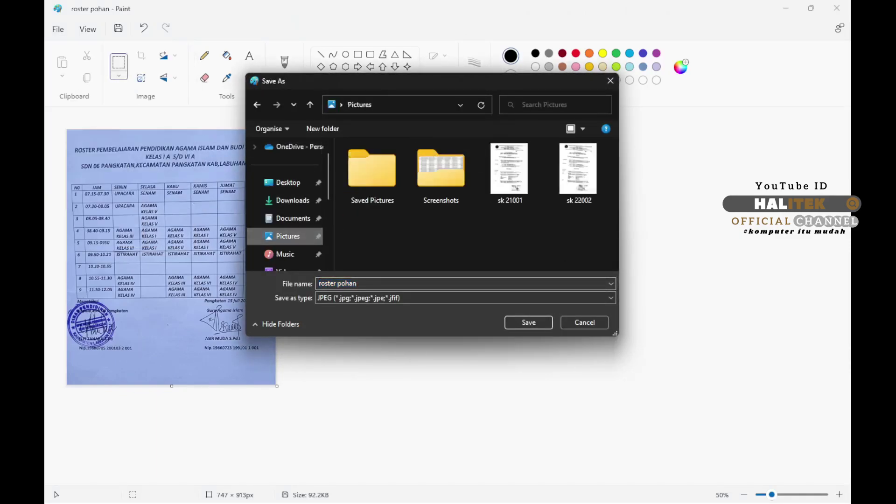
pyautogui.click(528, 323)
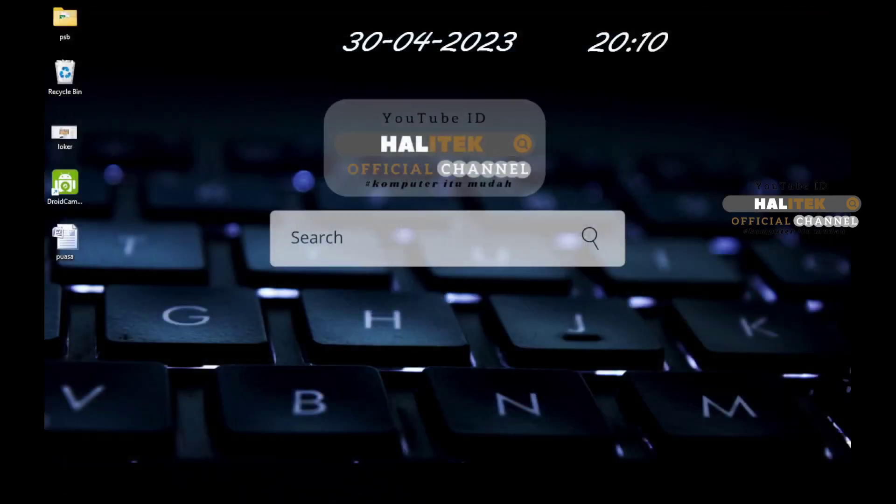
# Step: Switch to Chrome, search for "convert jpg to pdf" and open the jpg2pdf.com converter from the results
pyautogui.press('super')
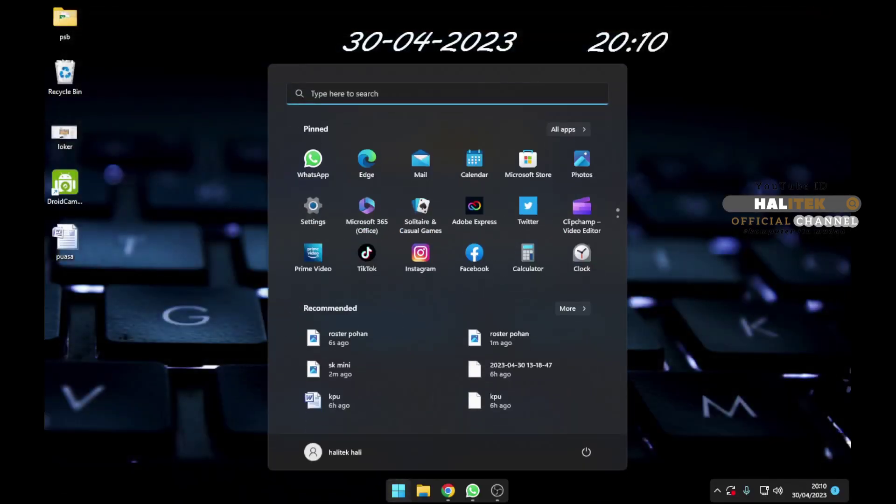
pyautogui.click(448, 490)
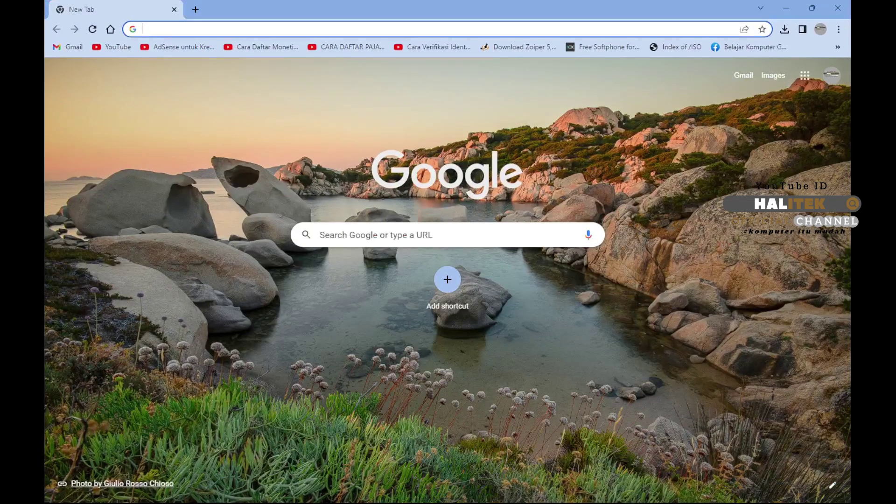
pyautogui.write('c')
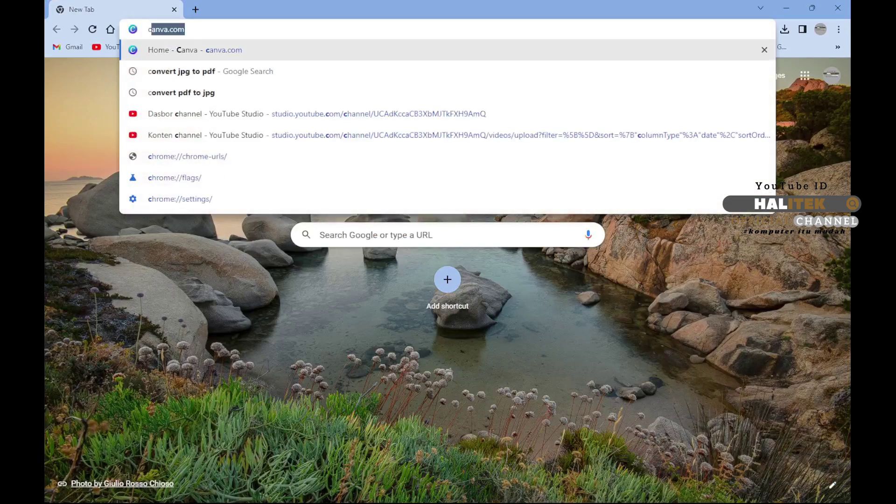
pyautogui.write('onvert')
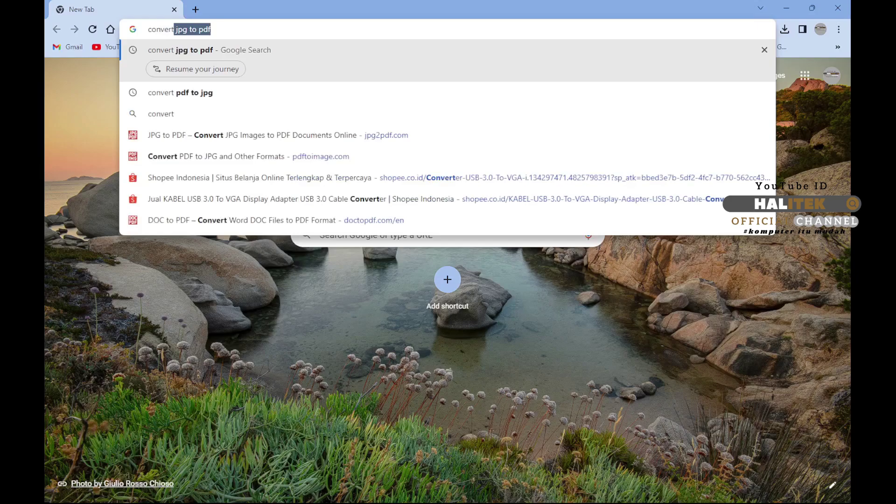
pyautogui.press('Return')
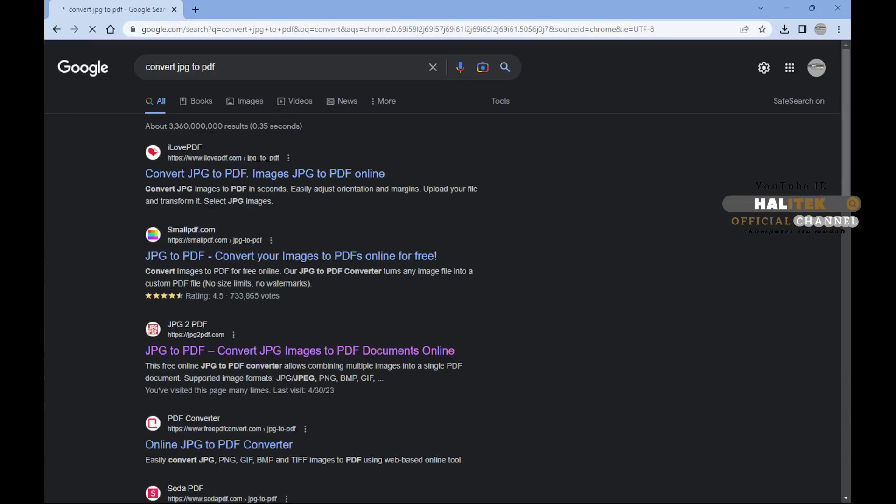
pyautogui.scroll(-1, 299, 295)
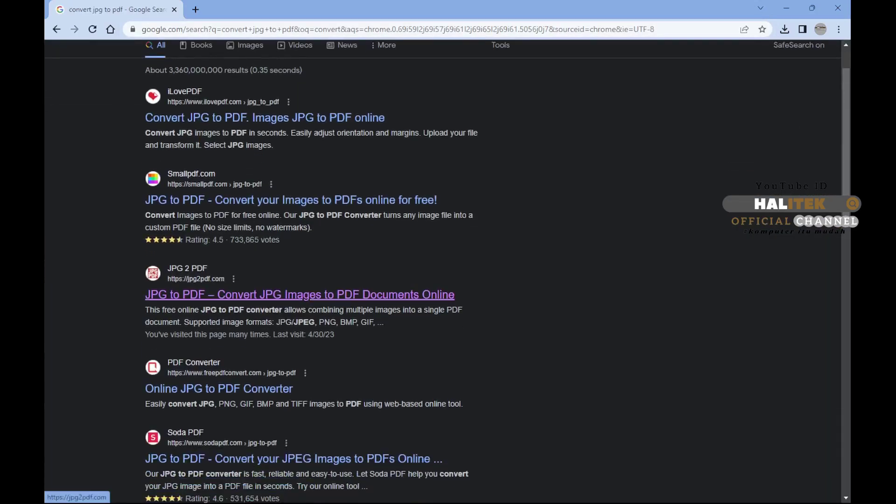
pyautogui.click(299, 294)
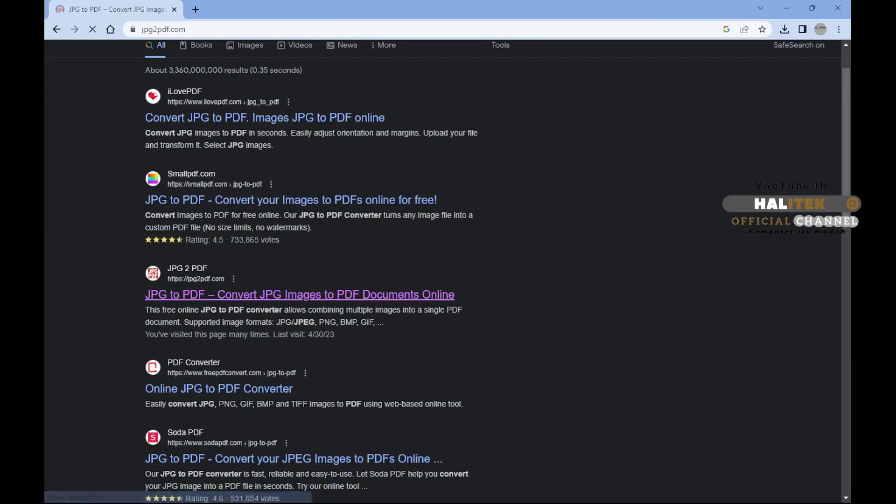
# Step: Upload the roster pohan image from the Pictures folder to the JPG to PDF converter and download it as a PDF
pyautogui.scroll(-3, 443, 271)
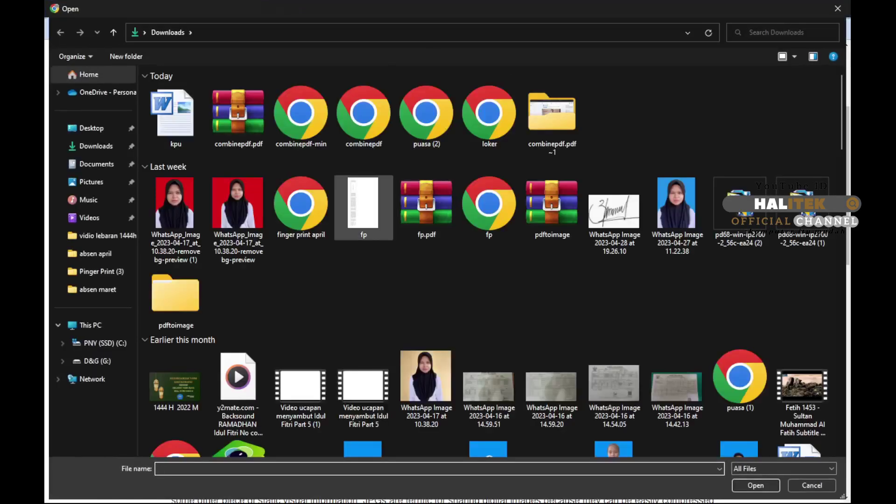
pyautogui.click(838, 8)
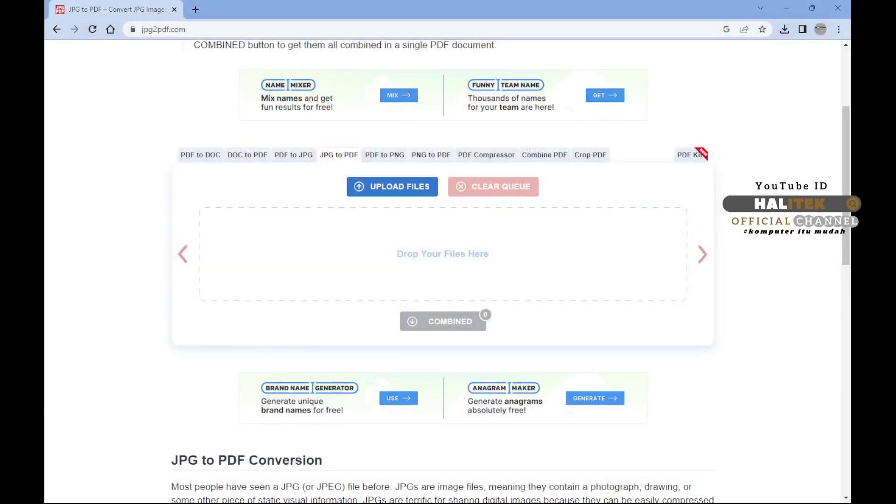
pyautogui.click(392, 187)
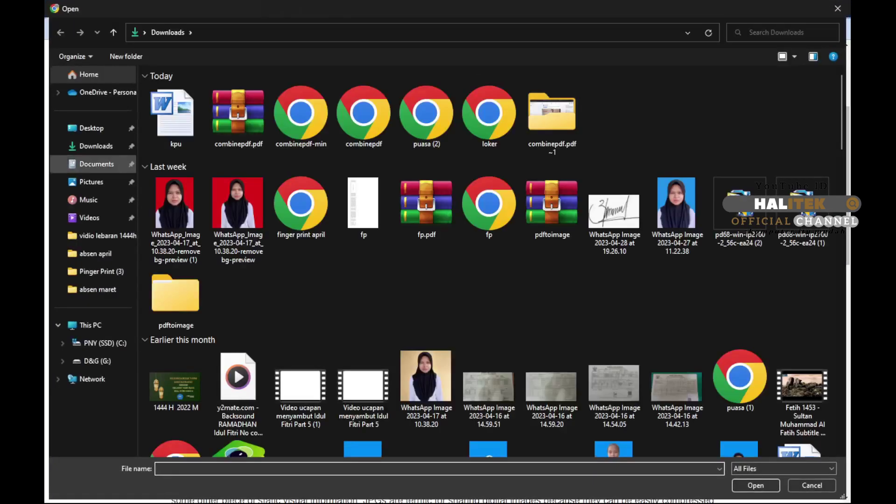
pyautogui.click(91, 181)
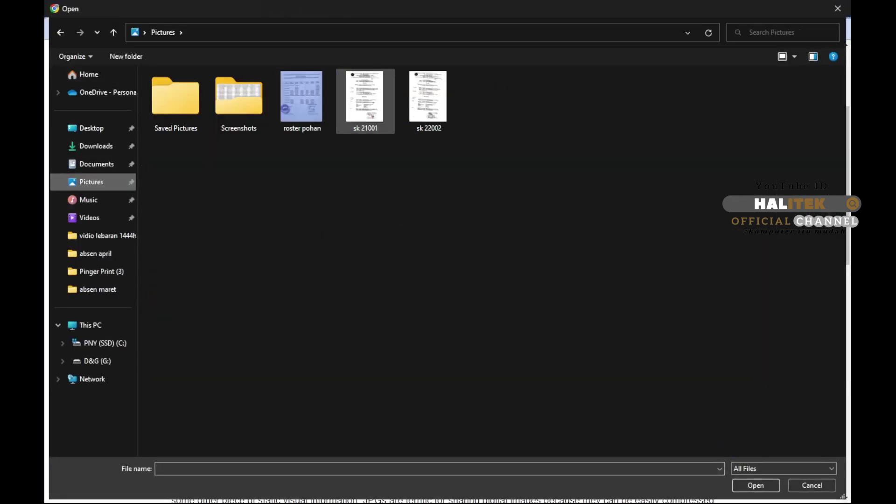
pyautogui.click(303, 101)
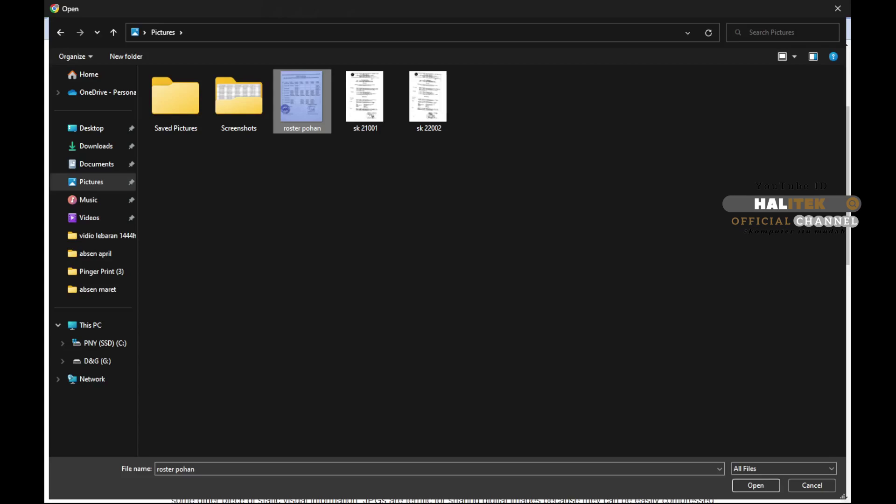
pyautogui.press('Return')
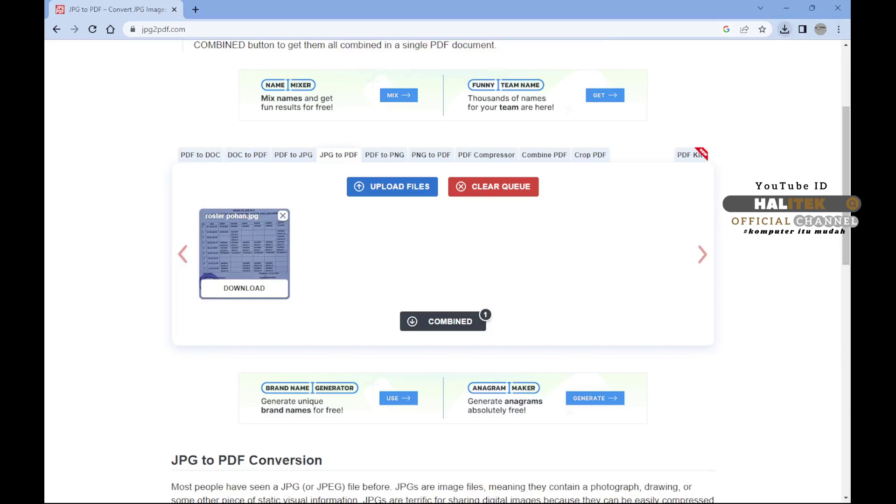
# Step: Open the downloaded roster pohan.pdf to check its page, and close it again
pyautogui.click(785, 29)
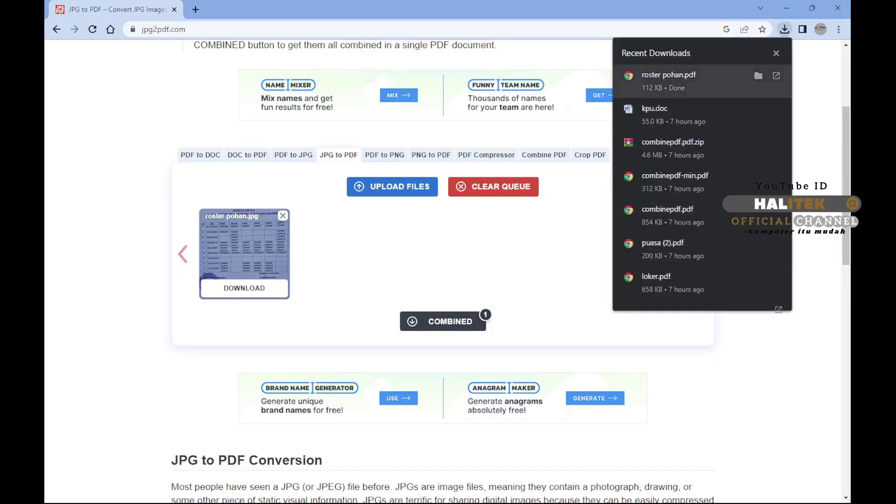
pyautogui.click(669, 82)
pyautogui.scroll(-3, 443, 280)
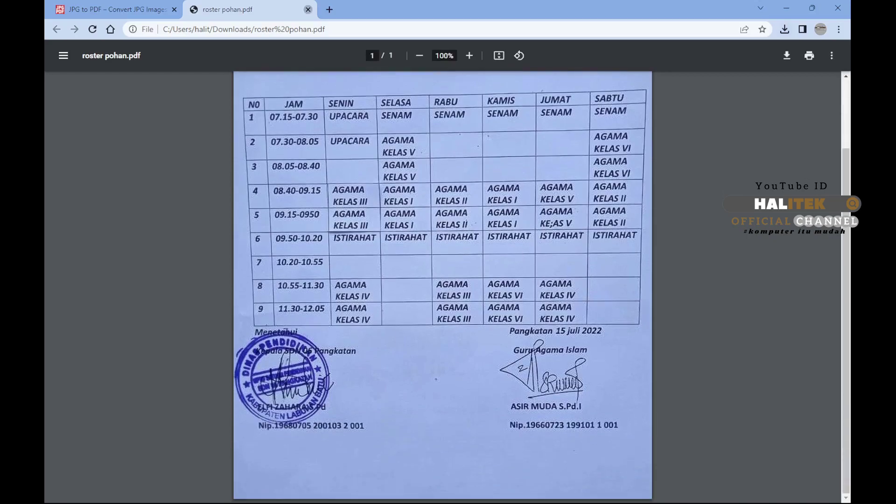
pyautogui.click(308, 9)
pyautogui.click(785, 29)
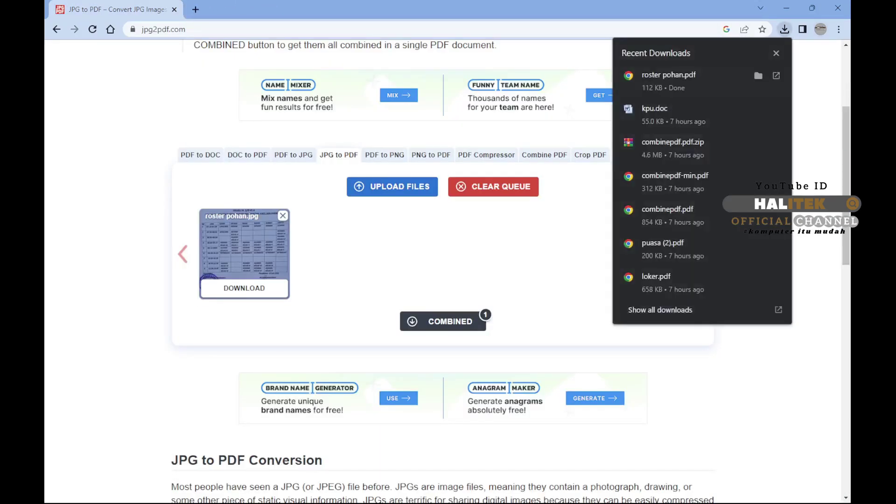
pyautogui.press('Escape')
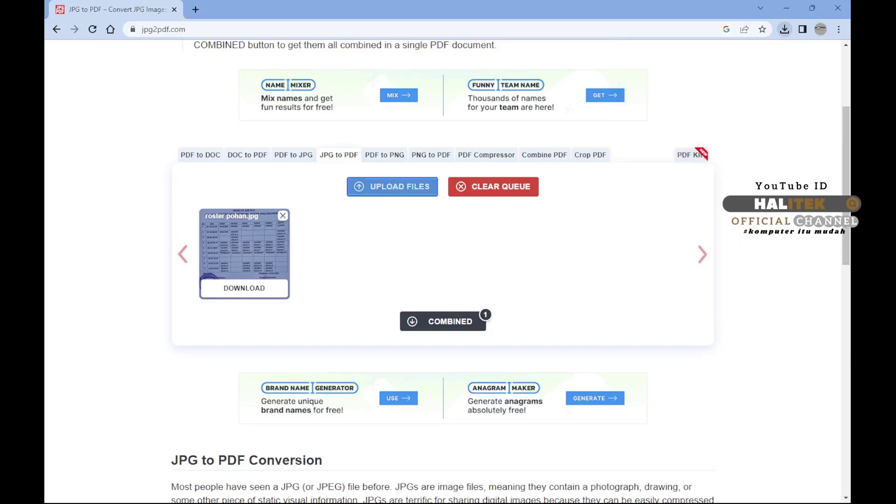
# Step: Replace the queued roster image with the loker image from the Desktop and download it as a PDF
pyautogui.click(282, 215)
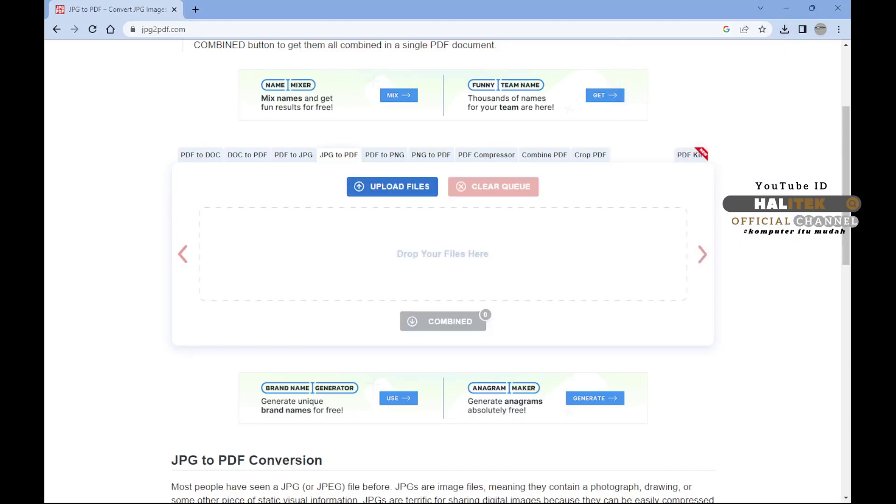
pyautogui.click(393, 186)
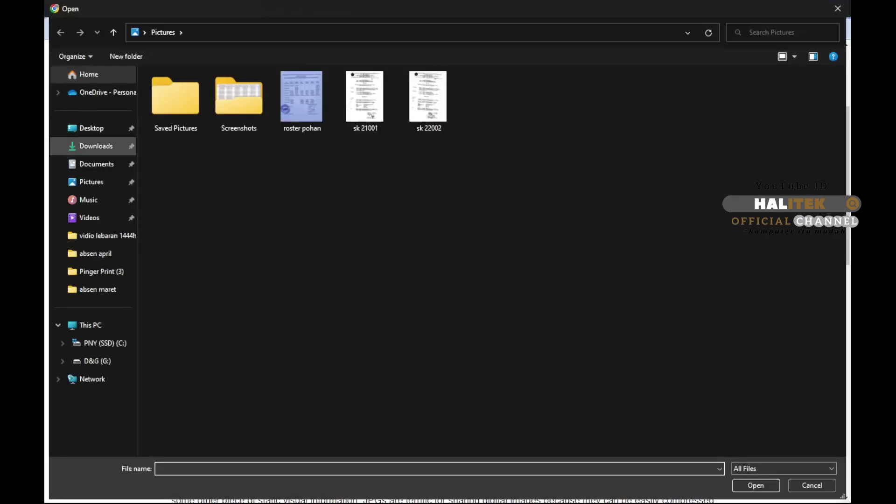
pyautogui.click(95, 146)
pyautogui.click(92, 128)
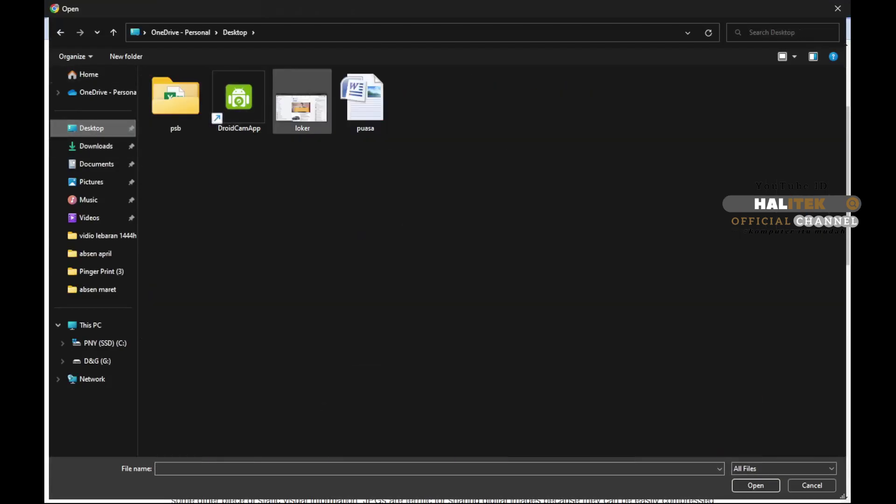
pyautogui.click(302, 101)
pyautogui.press('Return')
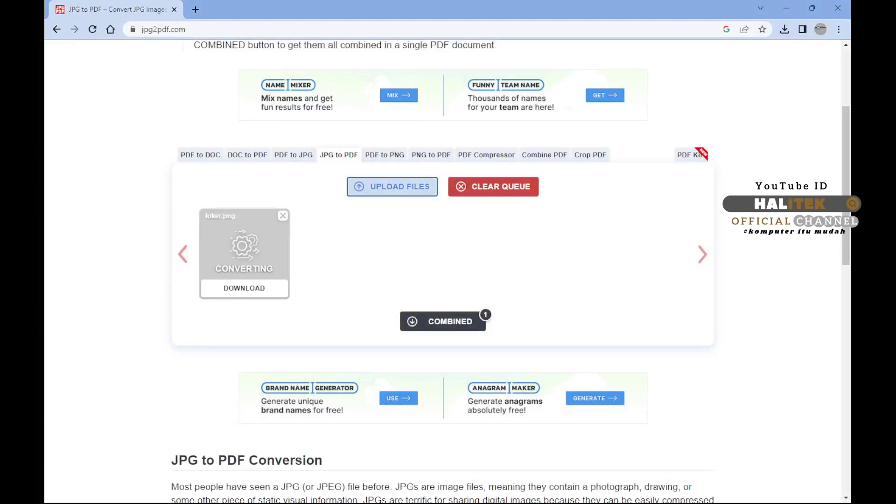
pyautogui.click(442, 322)
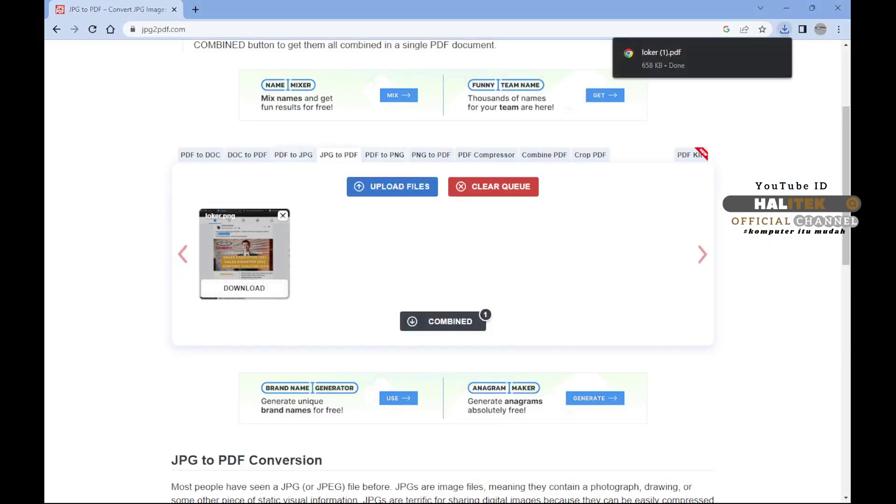
# Step: Convert the puasa Word document from the Desktop with the DOC to PDF converter and download the PDF
pyautogui.click(248, 154)
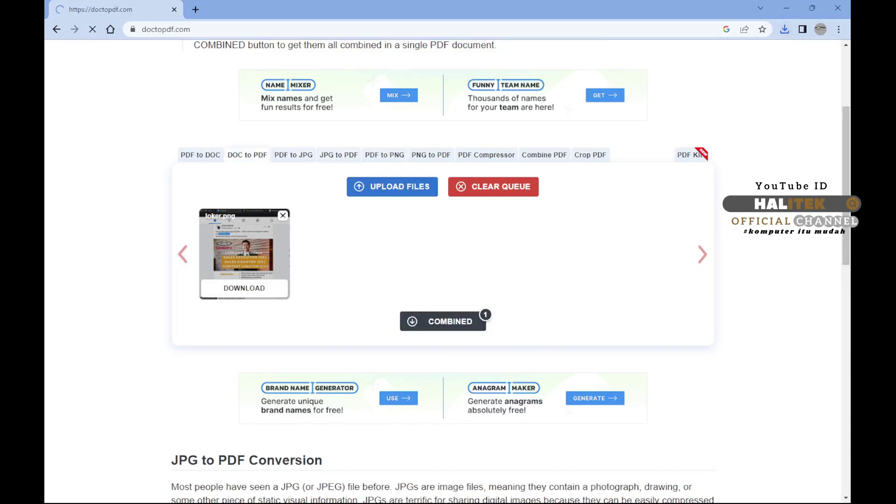
pyautogui.scroll(-3, 448, 271)
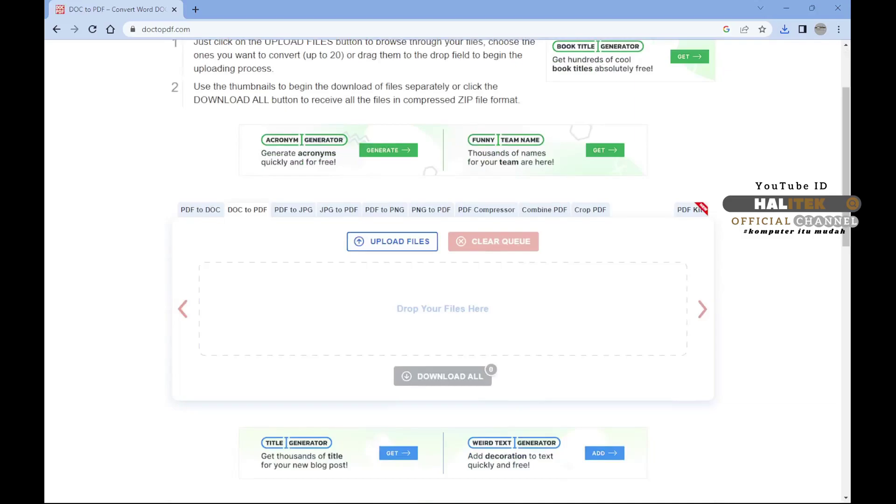
pyautogui.click(392, 241)
pyautogui.click(365, 100)
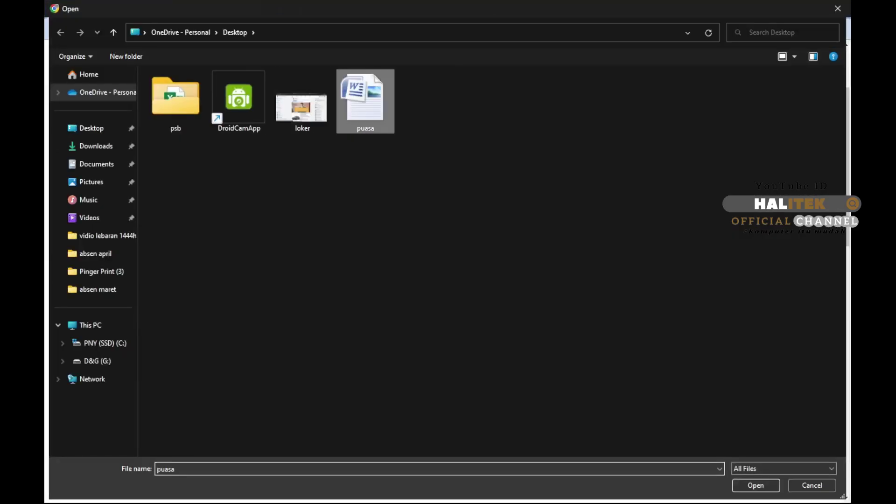
pyautogui.press('Return')
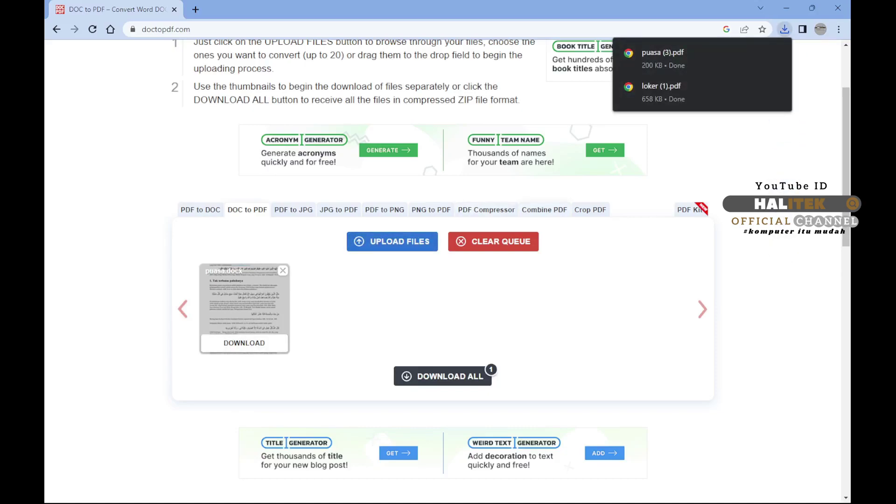
# Step: Upload puasa (3), loker (1) and roster pohan from Downloads to the Combine PDF tool, and move roster pohan.pdf to first place
pyautogui.click(544, 210)
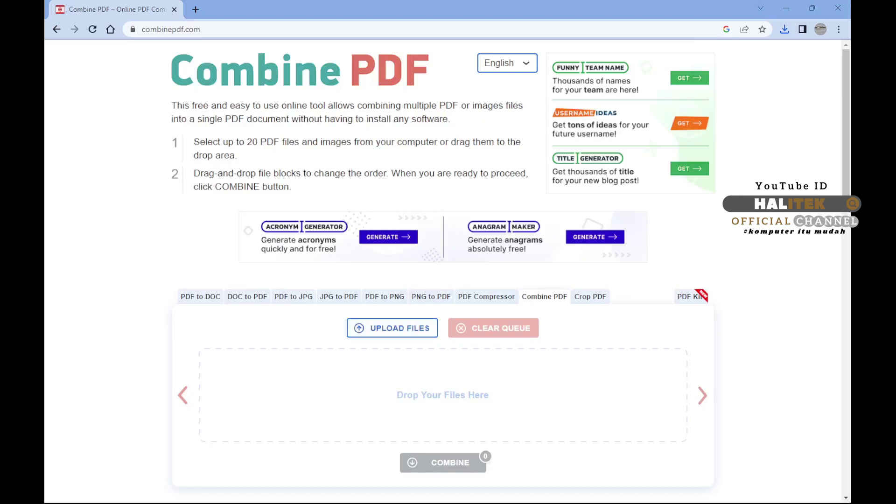
pyautogui.click(392, 328)
pyautogui.click(96, 146)
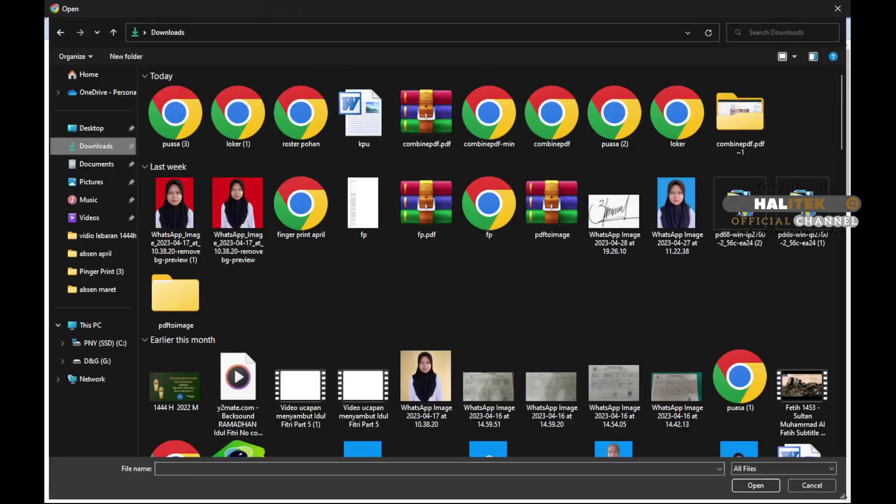
pyautogui.keyDown('shift'); pyautogui.click(301, 116); pyautogui.keyUp('shift')
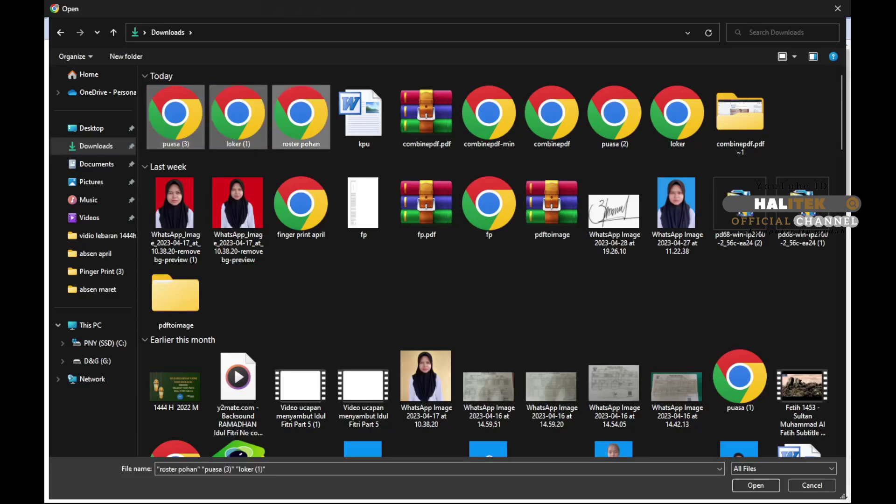
pyautogui.press('Return')
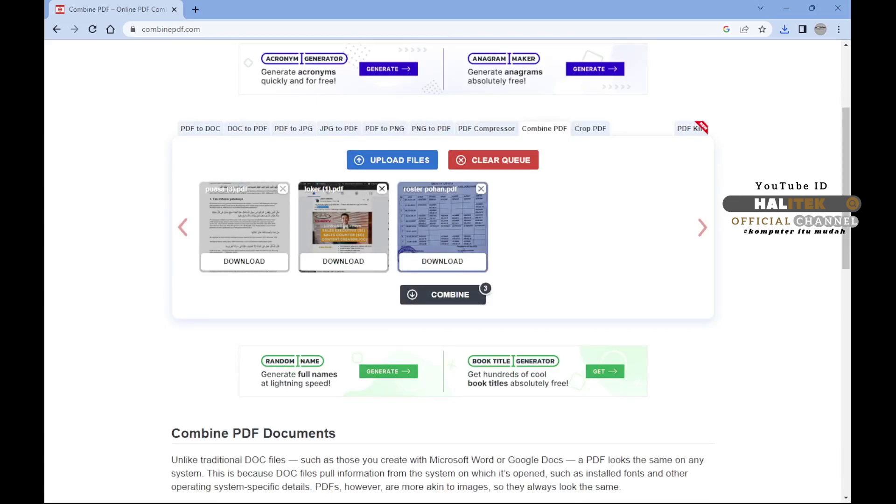
pyautogui.moveTo(443, 222); pyautogui.dragTo(414, 221)
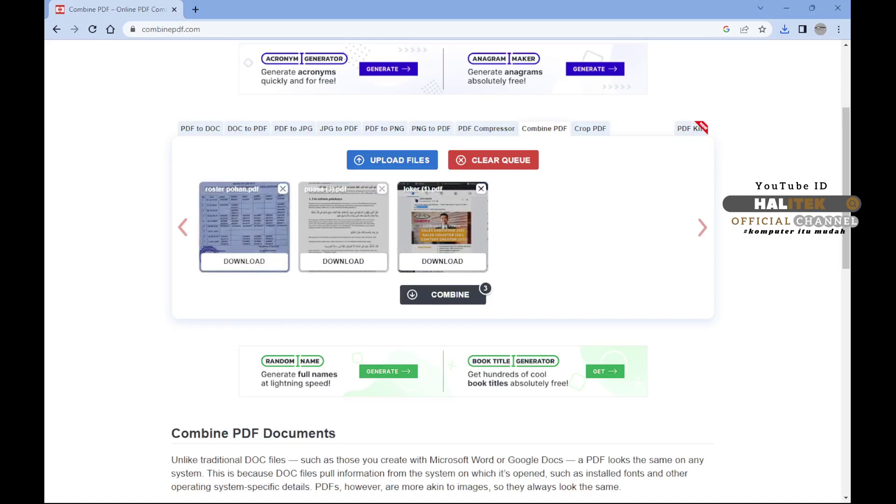
# Step: Move loker (1).pdf ahead of puasa (3).pdf in the queue and combine the three files into one downloaded PDF
pyautogui.moveTo(442, 219); pyautogui.dragTo(344, 219)
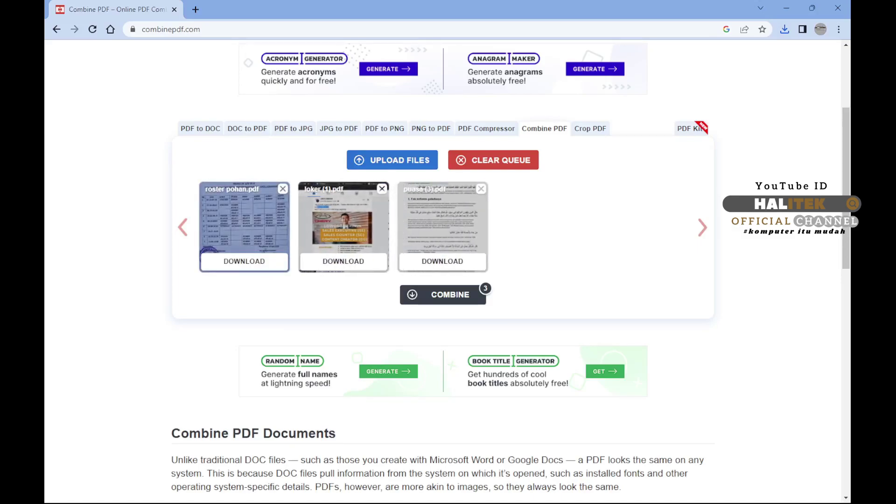
pyautogui.click(442, 294)
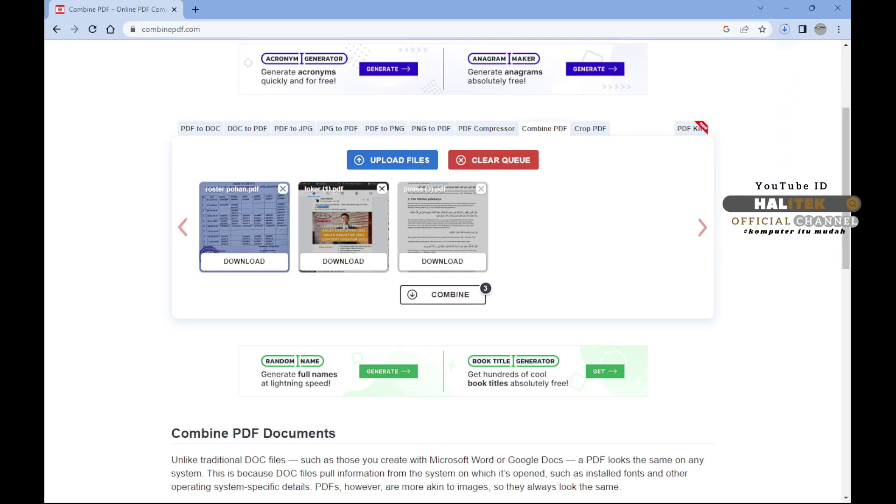
pyautogui.moveTo(700, 58)
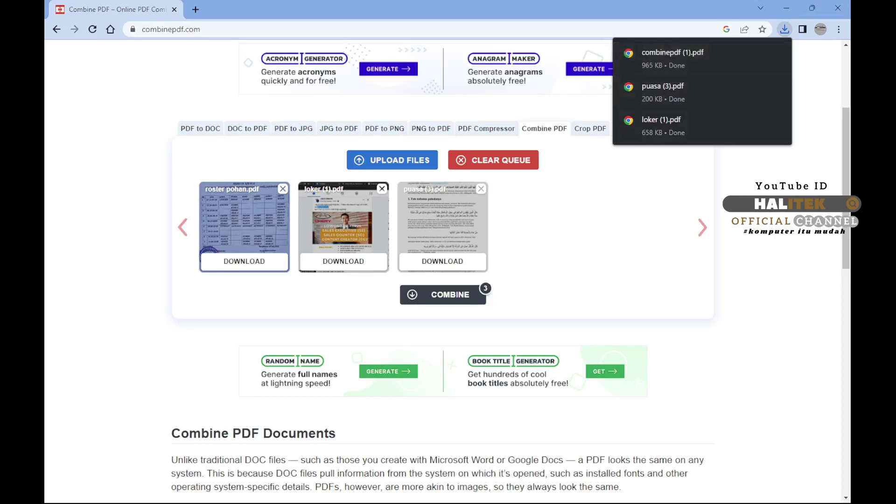
# Step: Compress combinepdf (1).pdf from Downloads with the PDF Compressor tool and download the smaller PDF
pyautogui.click(487, 129)
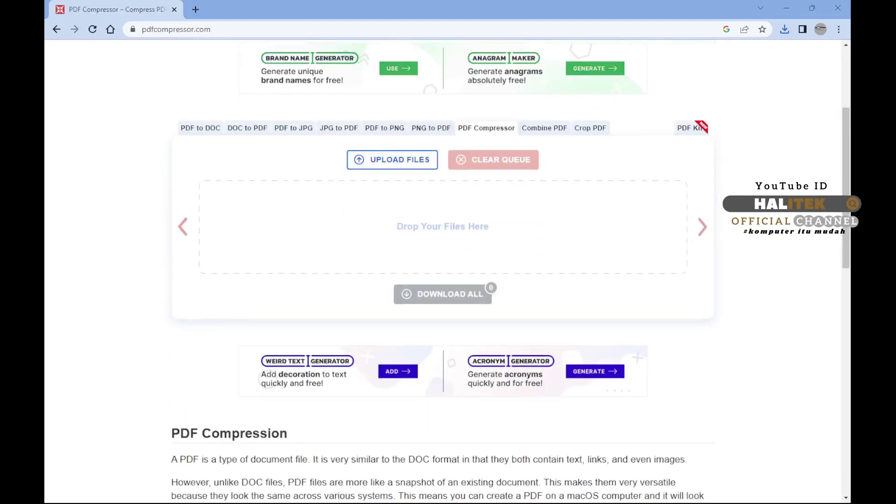
pyautogui.click(392, 159)
pyautogui.doubleClick(175, 118)
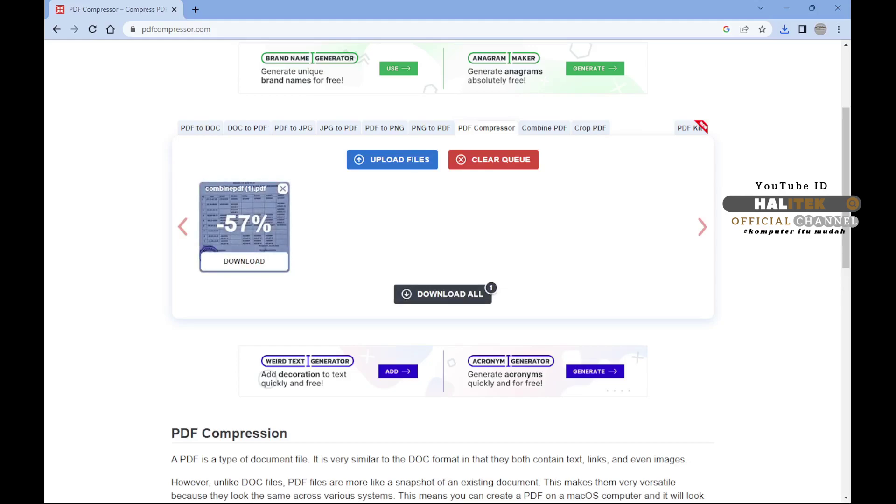
pyautogui.scroll(-3, 442, 271)
pyautogui.scroll(-2, 449, 271)
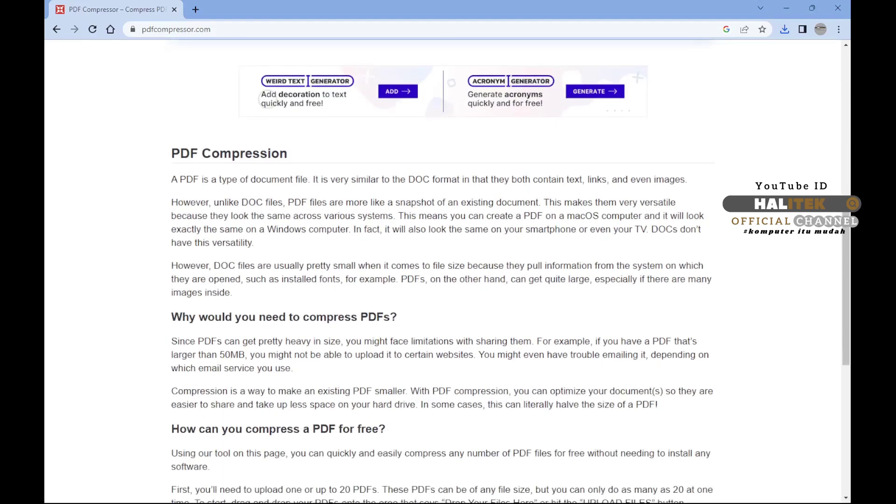
pyautogui.scroll(5, 448, 271)
pyautogui.click(244, 261)
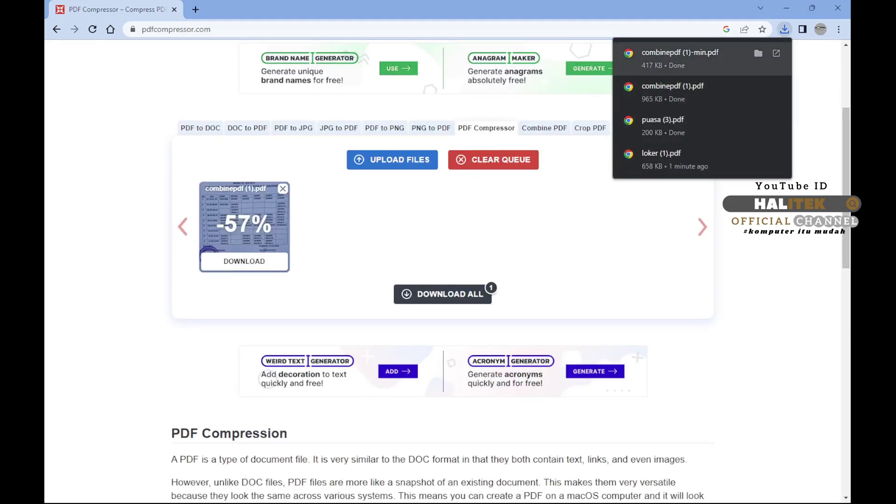
# Step: Open the downloaded combinepdf (1)-min.pdf, look through its roster, loker and puasa pages, and return to the compressor page
pyautogui.click(680, 59)
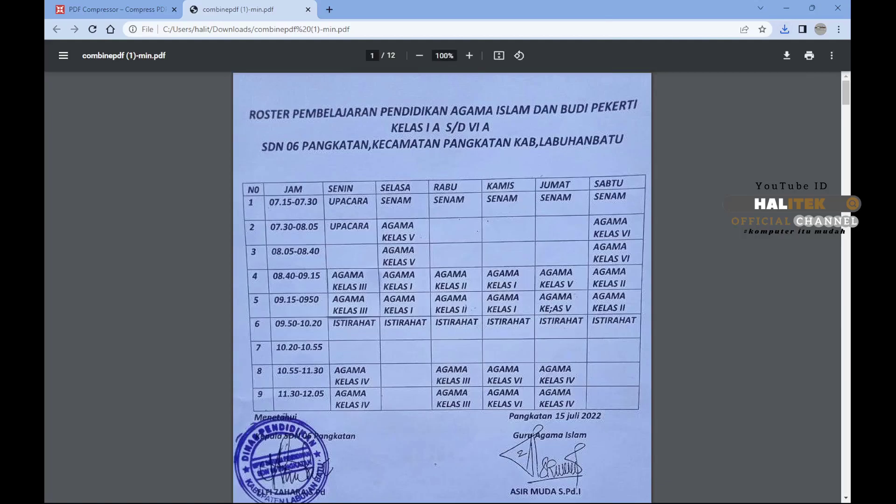
pyautogui.scroll(-15, 444, 280)
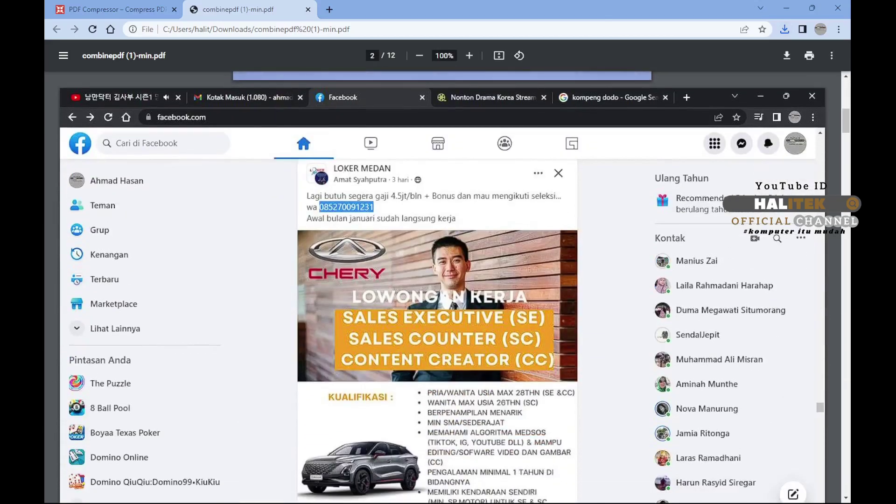
pyautogui.scroll(-10, 443, 280)
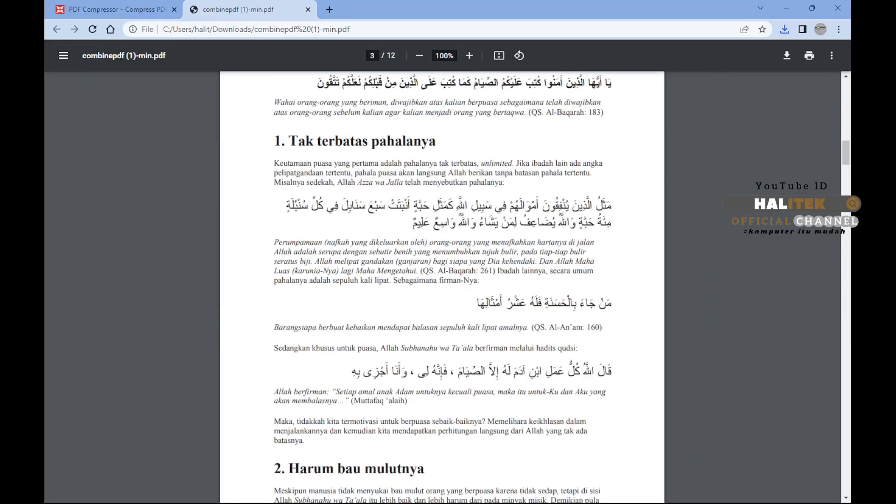
pyautogui.scroll(-20, 444, 280)
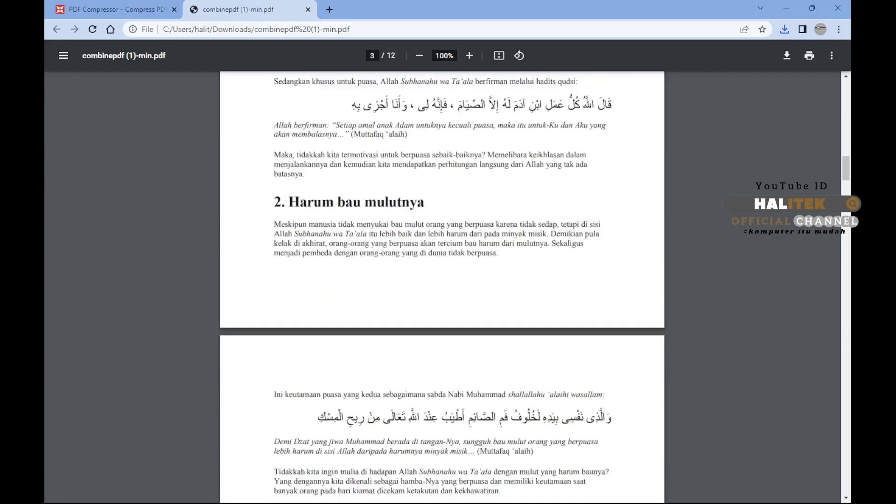
pyautogui.scroll(-15, 443, 280)
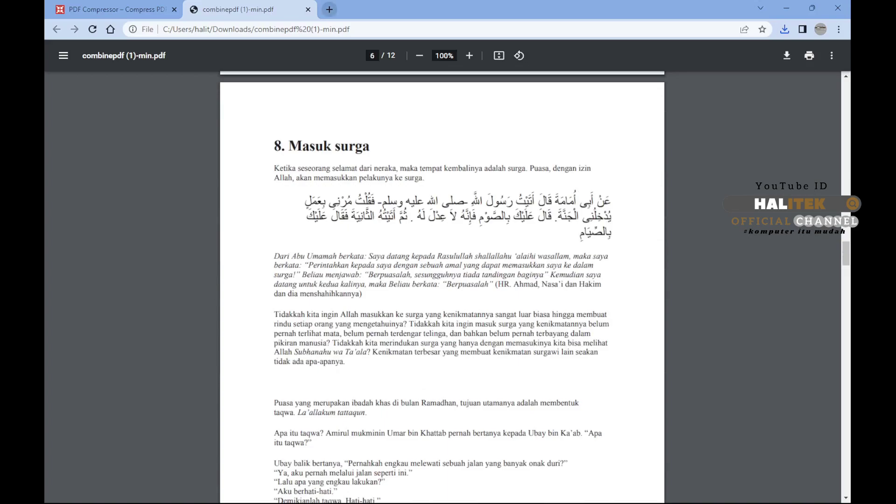
pyautogui.click(112, 9)
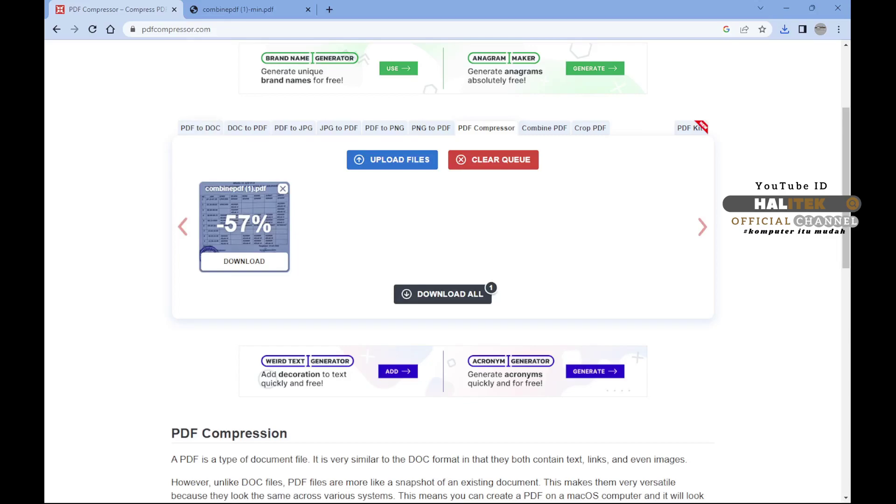
# Step: Open the PDF to JPG converter on pdftoimage.com, stopping the load, going back and reopening it once
pyautogui.click(293, 128)
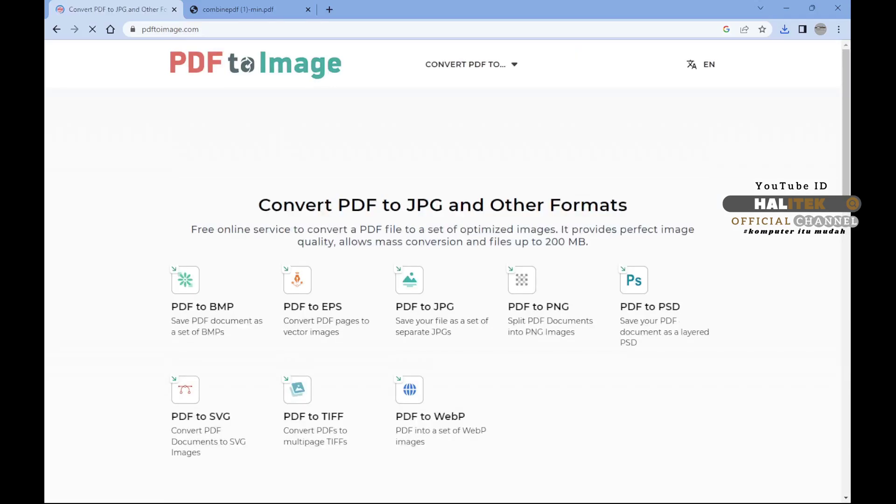
pyautogui.click(421, 303)
pyautogui.click(477, 318)
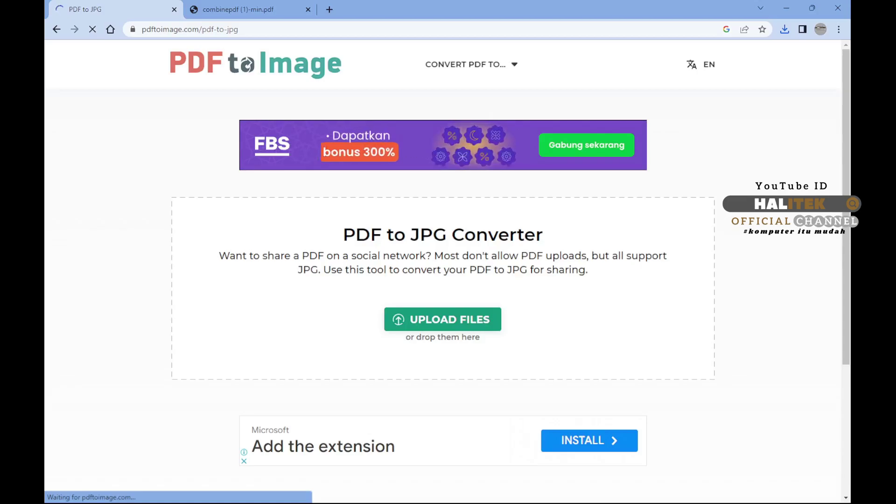
pyautogui.scroll(-3, 443, 271)
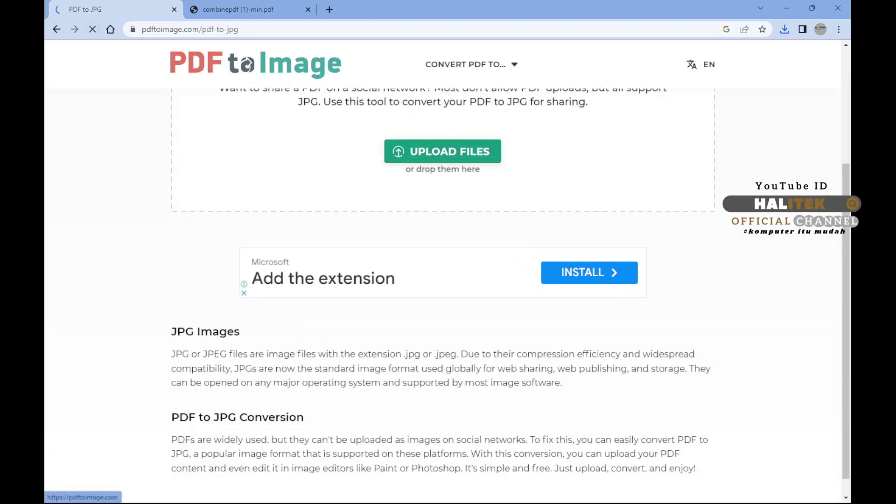
pyautogui.click(93, 29)
pyautogui.click(56, 29)
pyautogui.click(425, 306)
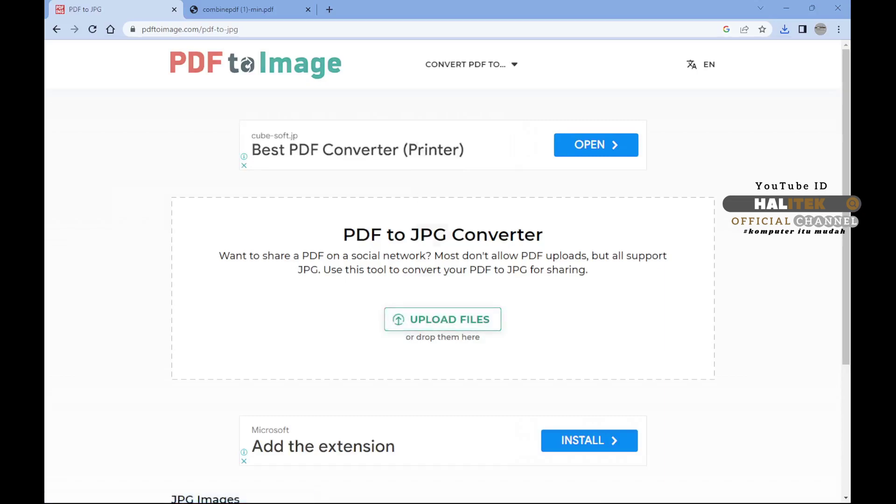
# Step: Upload combinepdf (1)-min from Downloads, convert it to JPG and download the resulting zip file
pyautogui.click(442, 320)
pyautogui.click(175, 120)
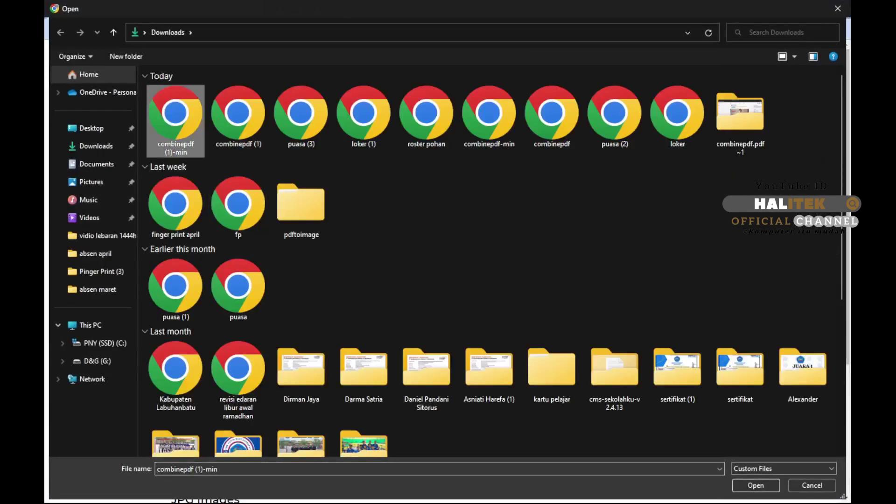
pyautogui.press('Return')
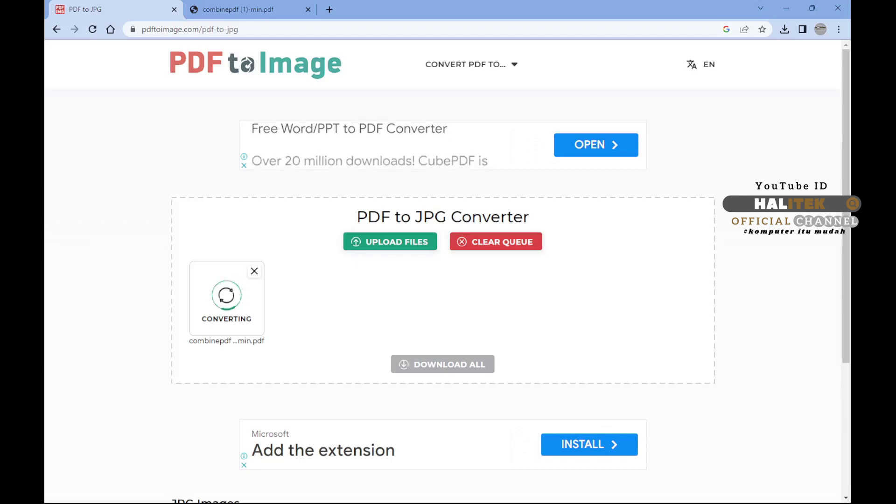
pyautogui.click(198, 322)
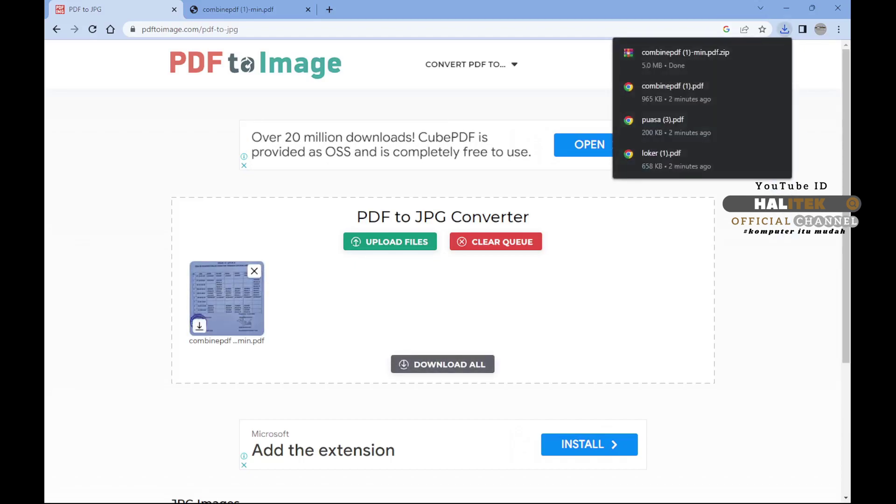
# Step: Show the downloaded zip in its folder and extract it with WinRAR to a combinepdf (1)-min.pdf~1 folder
pyautogui.click(758, 54)
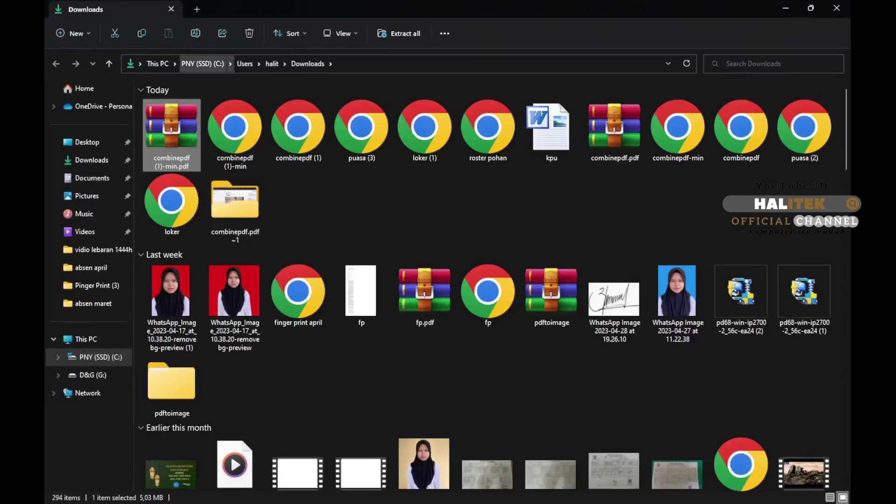
pyautogui.rightClick(186, 127)
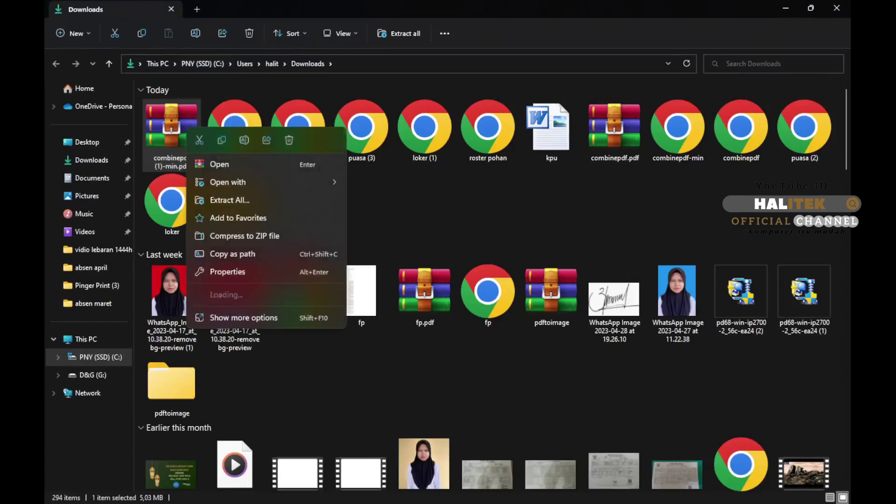
pyautogui.moveTo(261, 295)
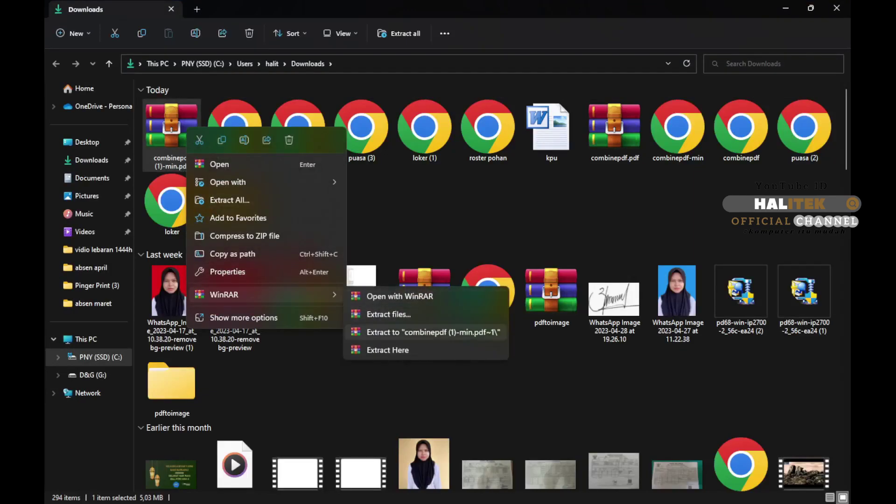
pyautogui.click(420, 332)
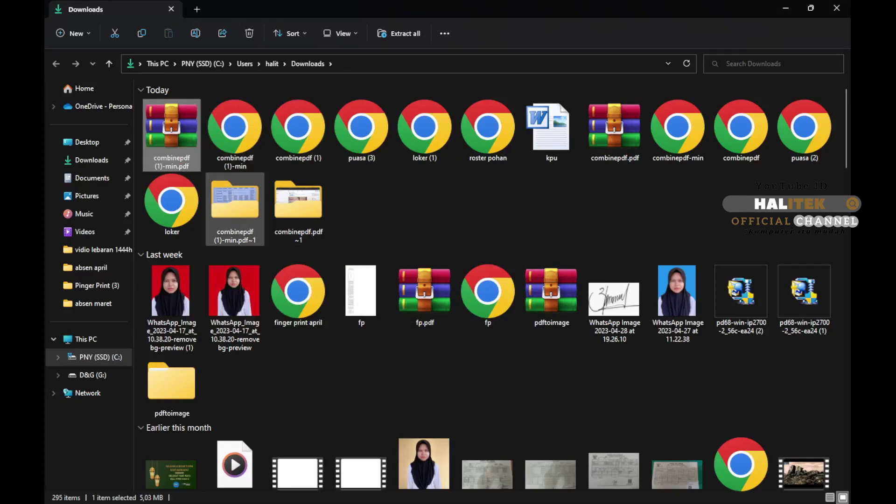
# Step: Open the extracted folder, show its JPG pages as large icons, check the first two images, and close the folder window
pyautogui.doubleClick(235, 205)
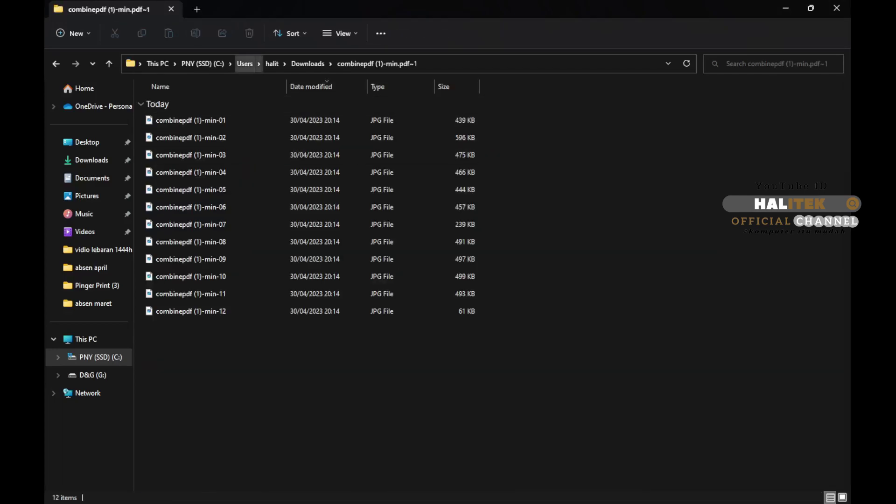
pyautogui.click(340, 33)
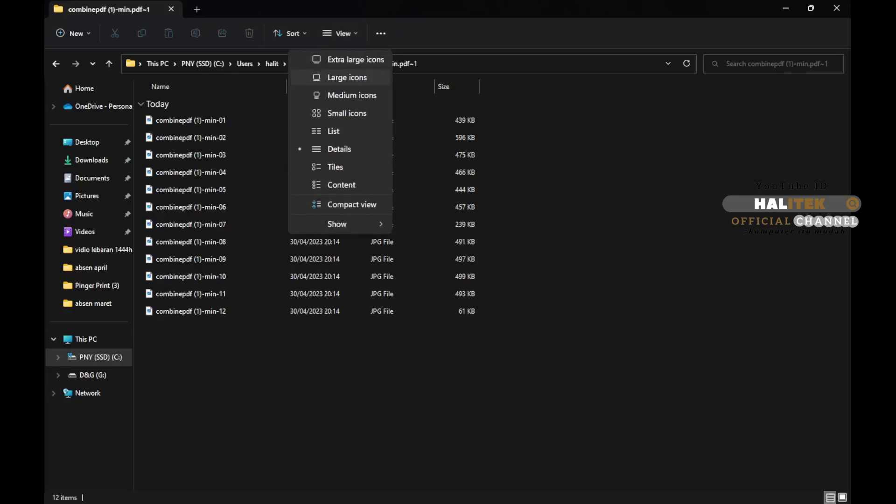
pyautogui.click(344, 77)
pyautogui.click(171, 135)
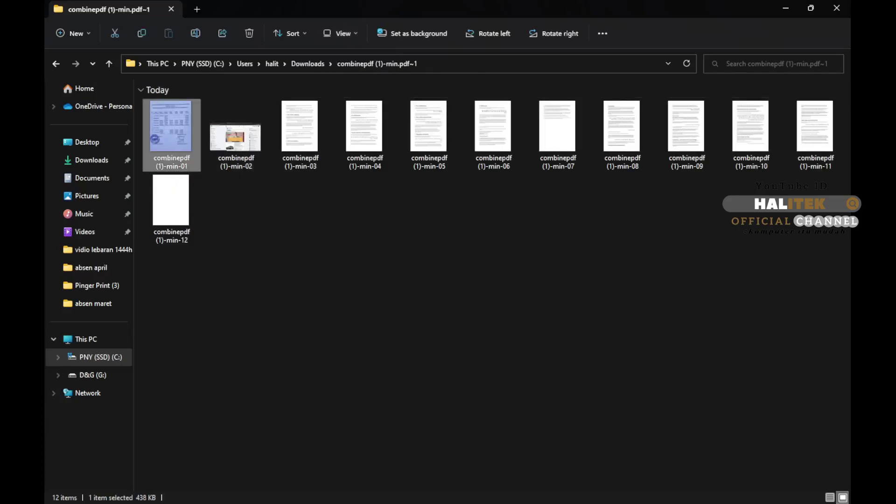
pyautogui.click(236, 135)
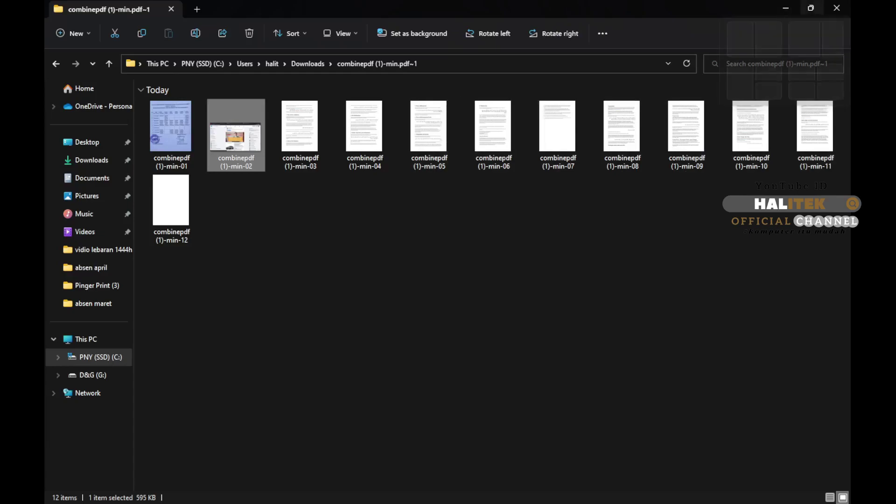
pyautogui.moveTo(811, 8)
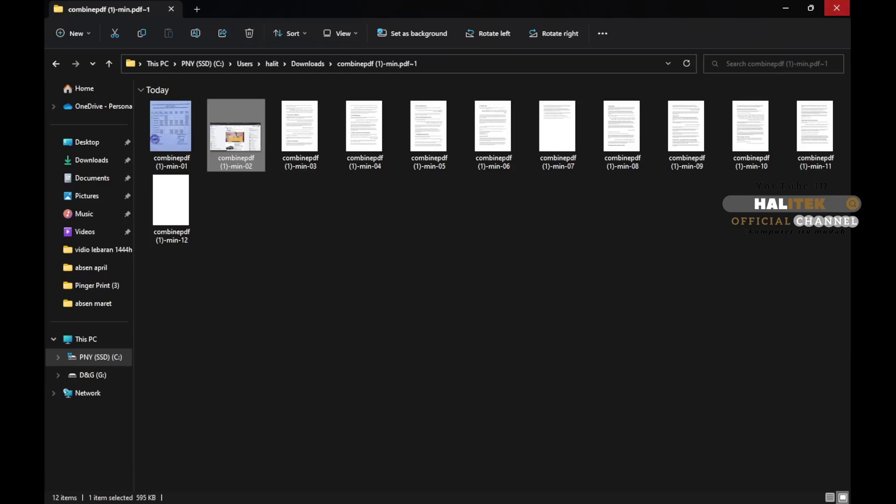
pyautogui.click(837, 8)
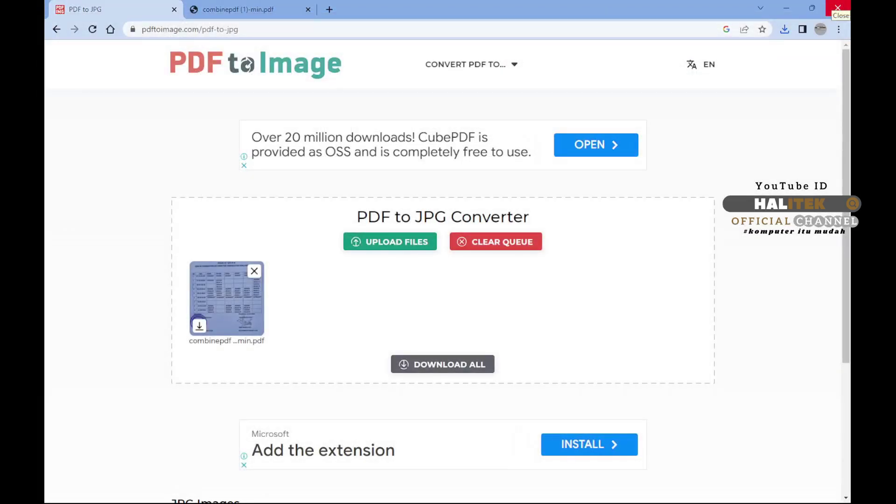